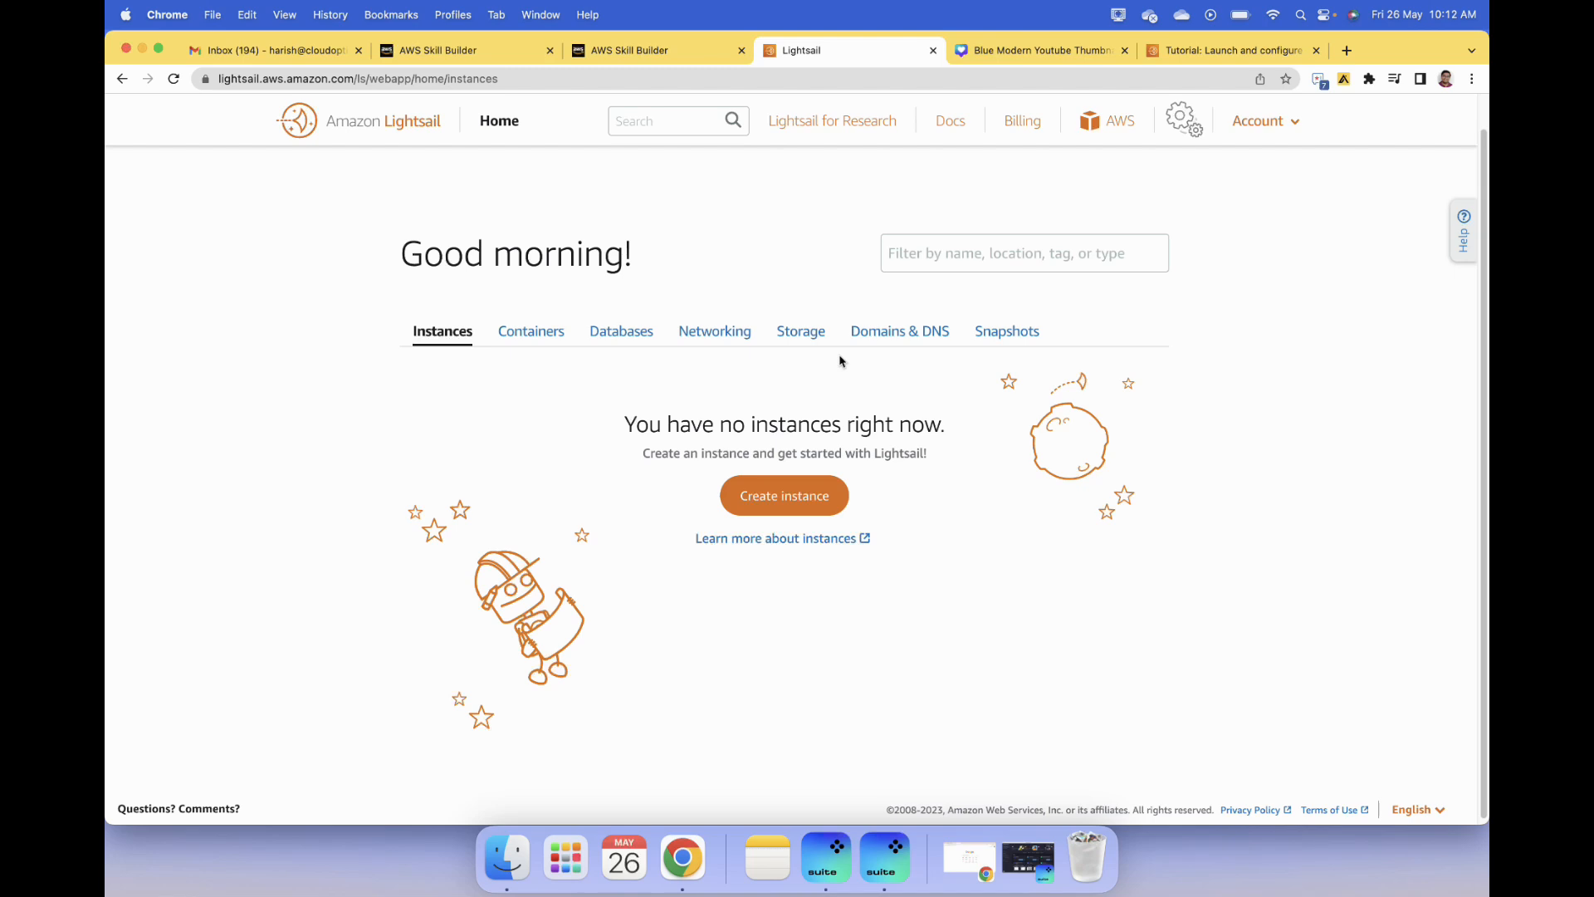
- Start a new Lightsail instance in Virginia with the Linux/Unix WordPress 6.2.0-14 blueprint and choose the $10 USD monthly plan
left_click(762, 494)
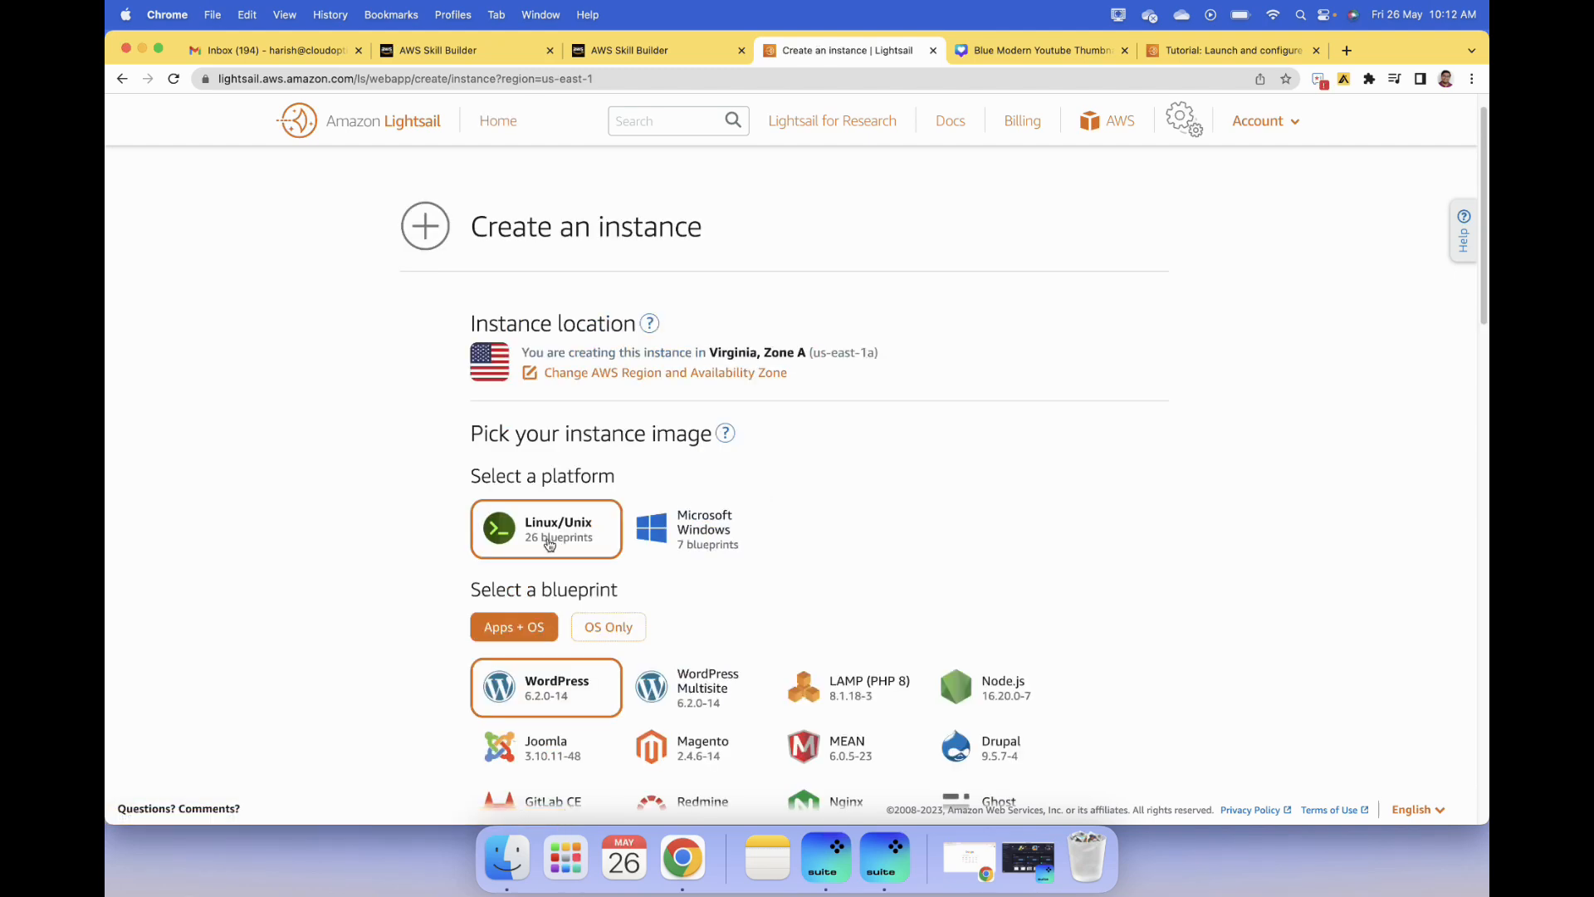
scroll(395, 562, "down", 4)
scroll(391, 562, "up", 1)
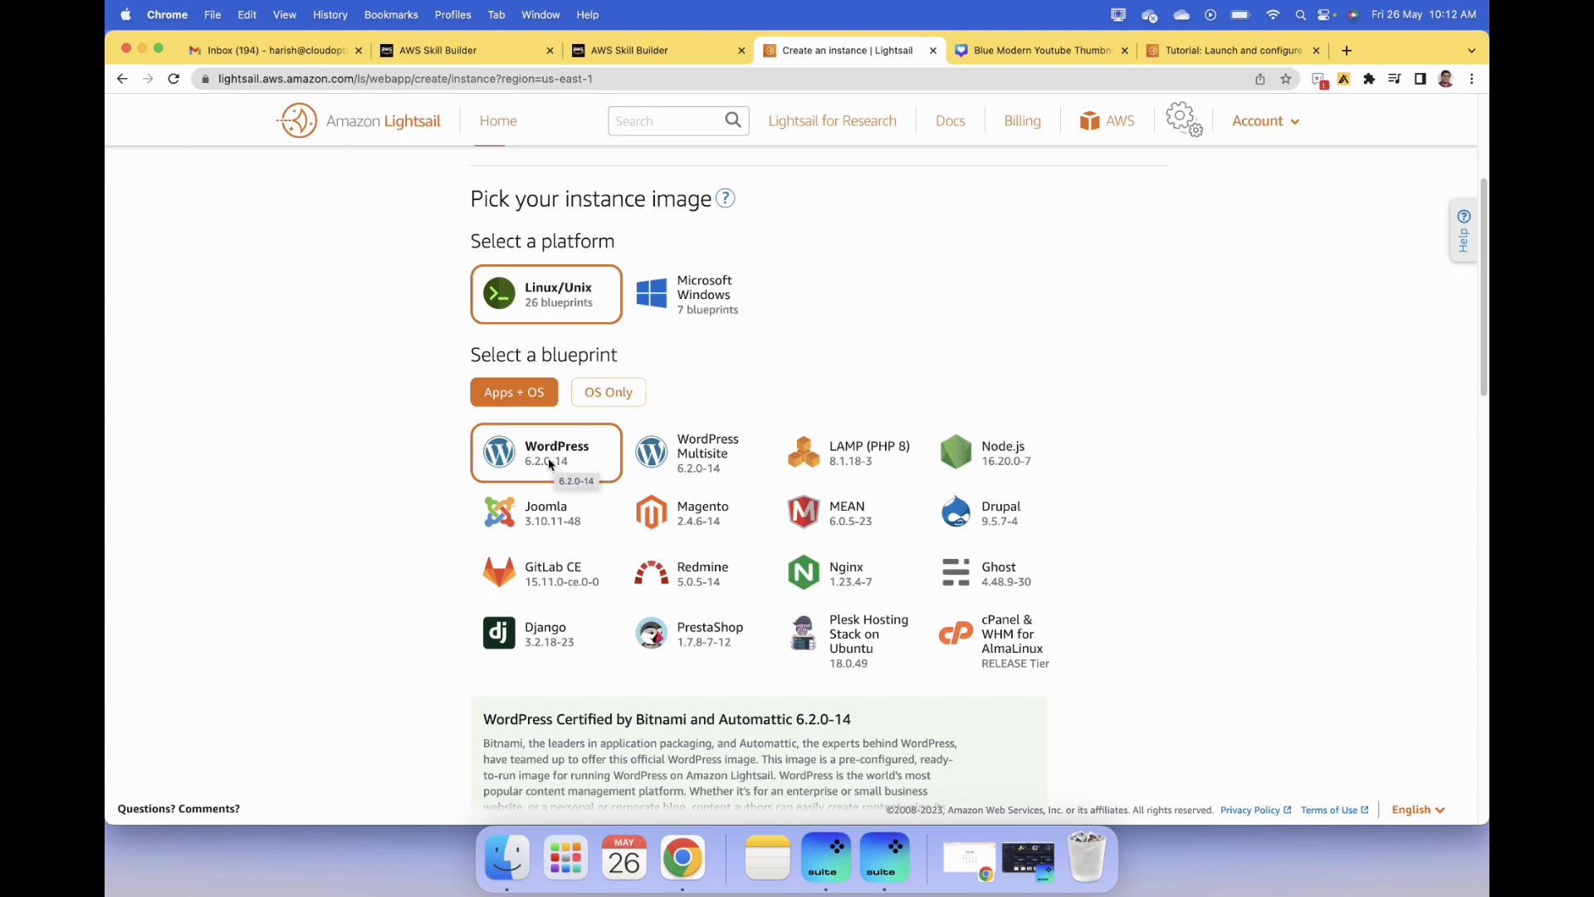
scroll(473, 474, "down", 10)
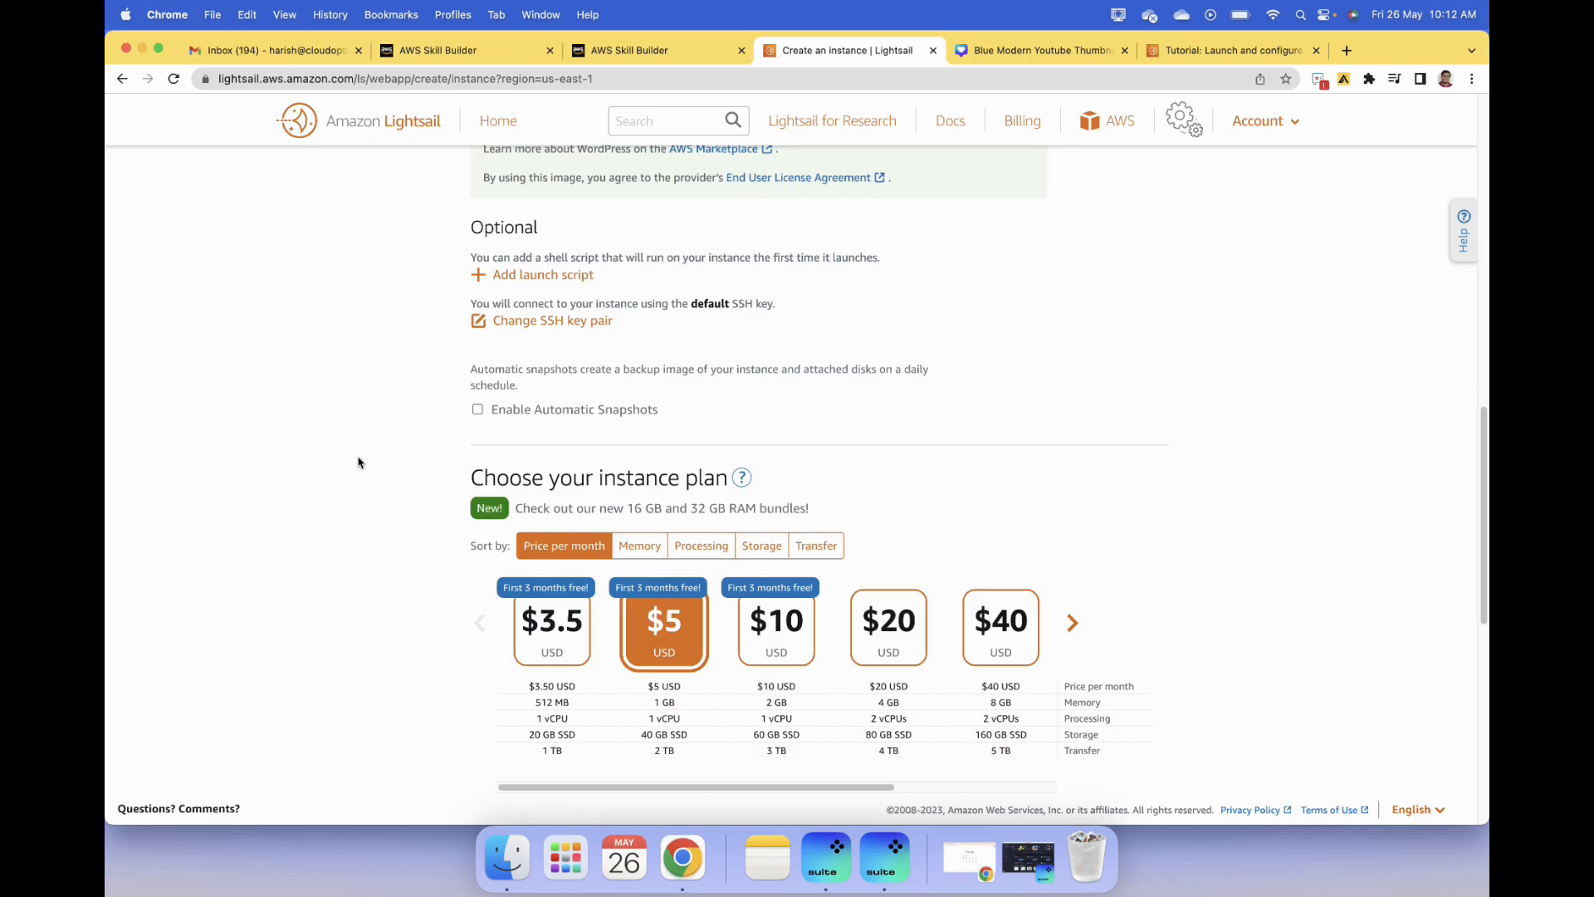
scroll(359, 463, "down", 1)
scroll(359, 463, "down", 3)
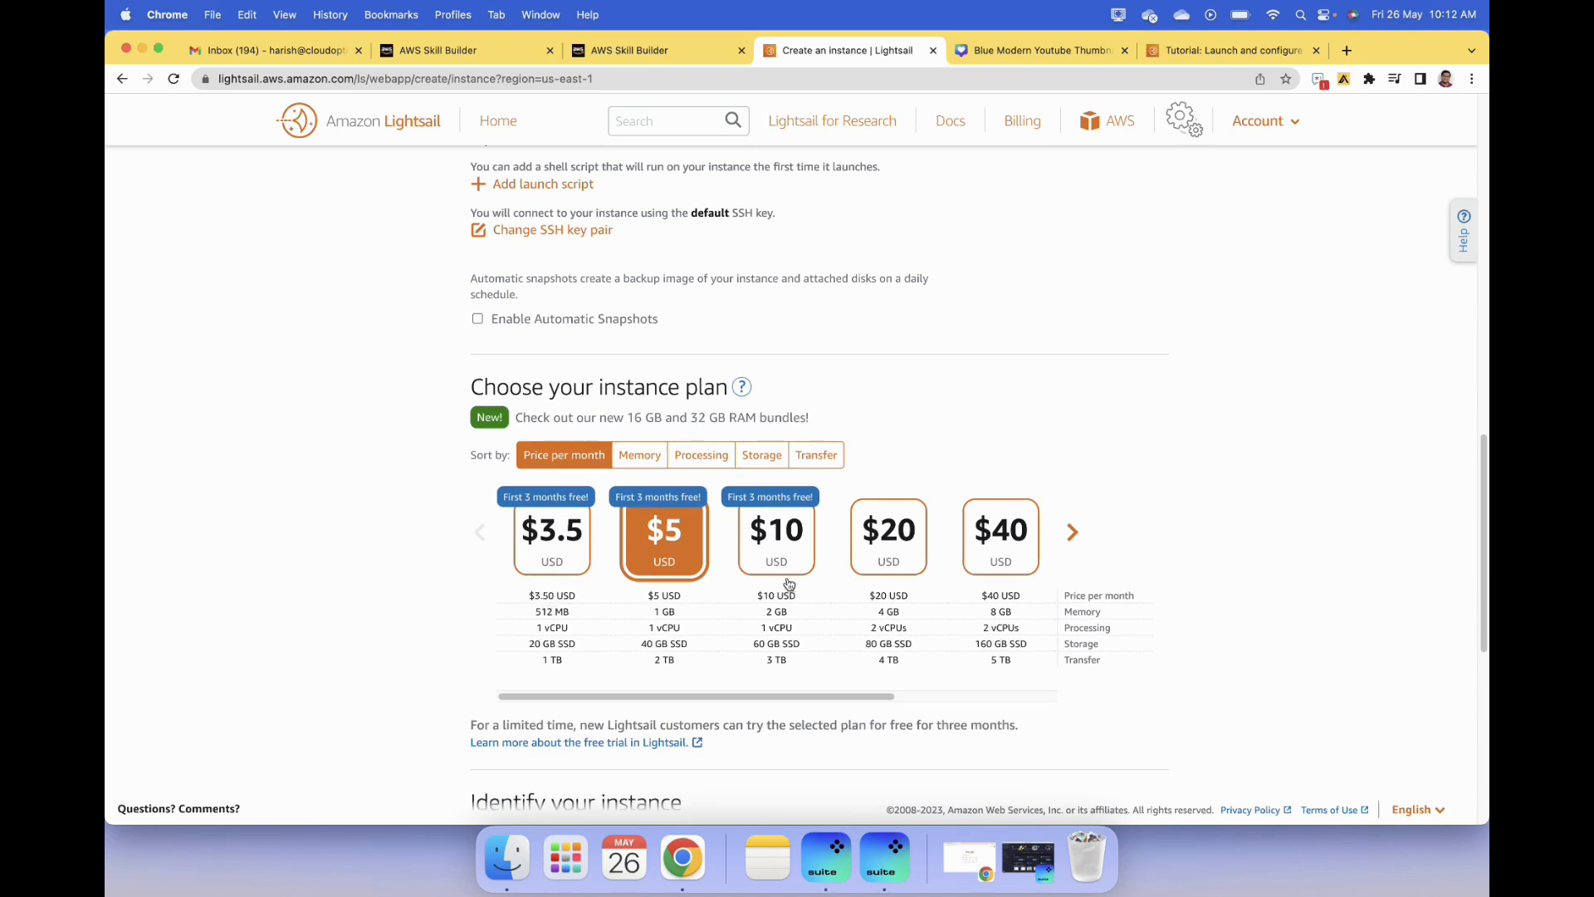
scroll(484, 548, "down", 3)
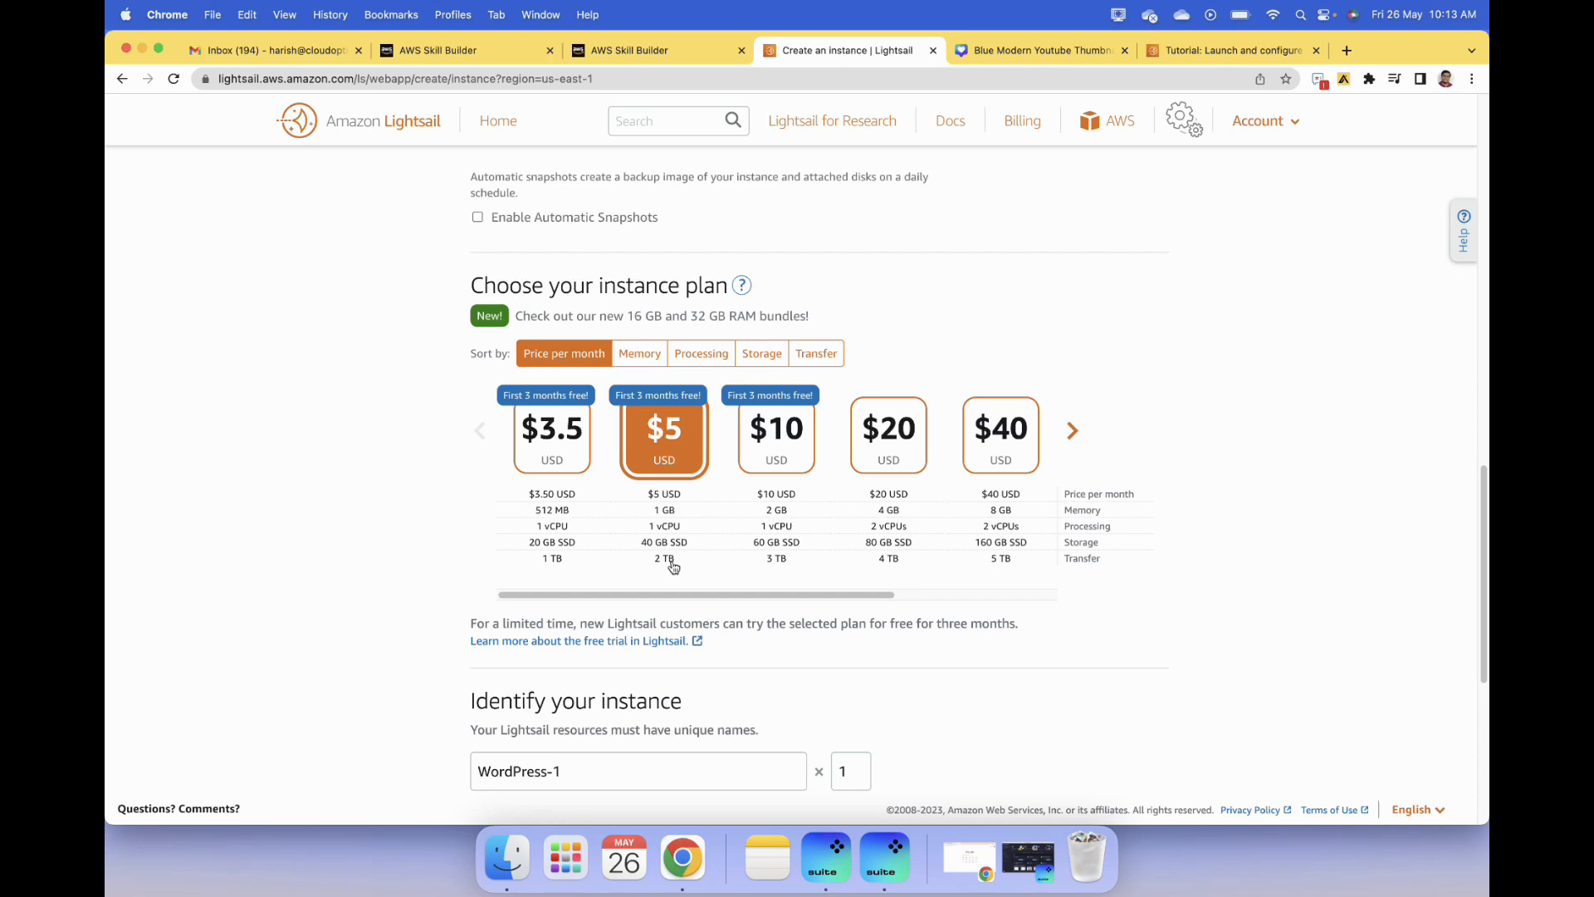
left_click(799, 442)
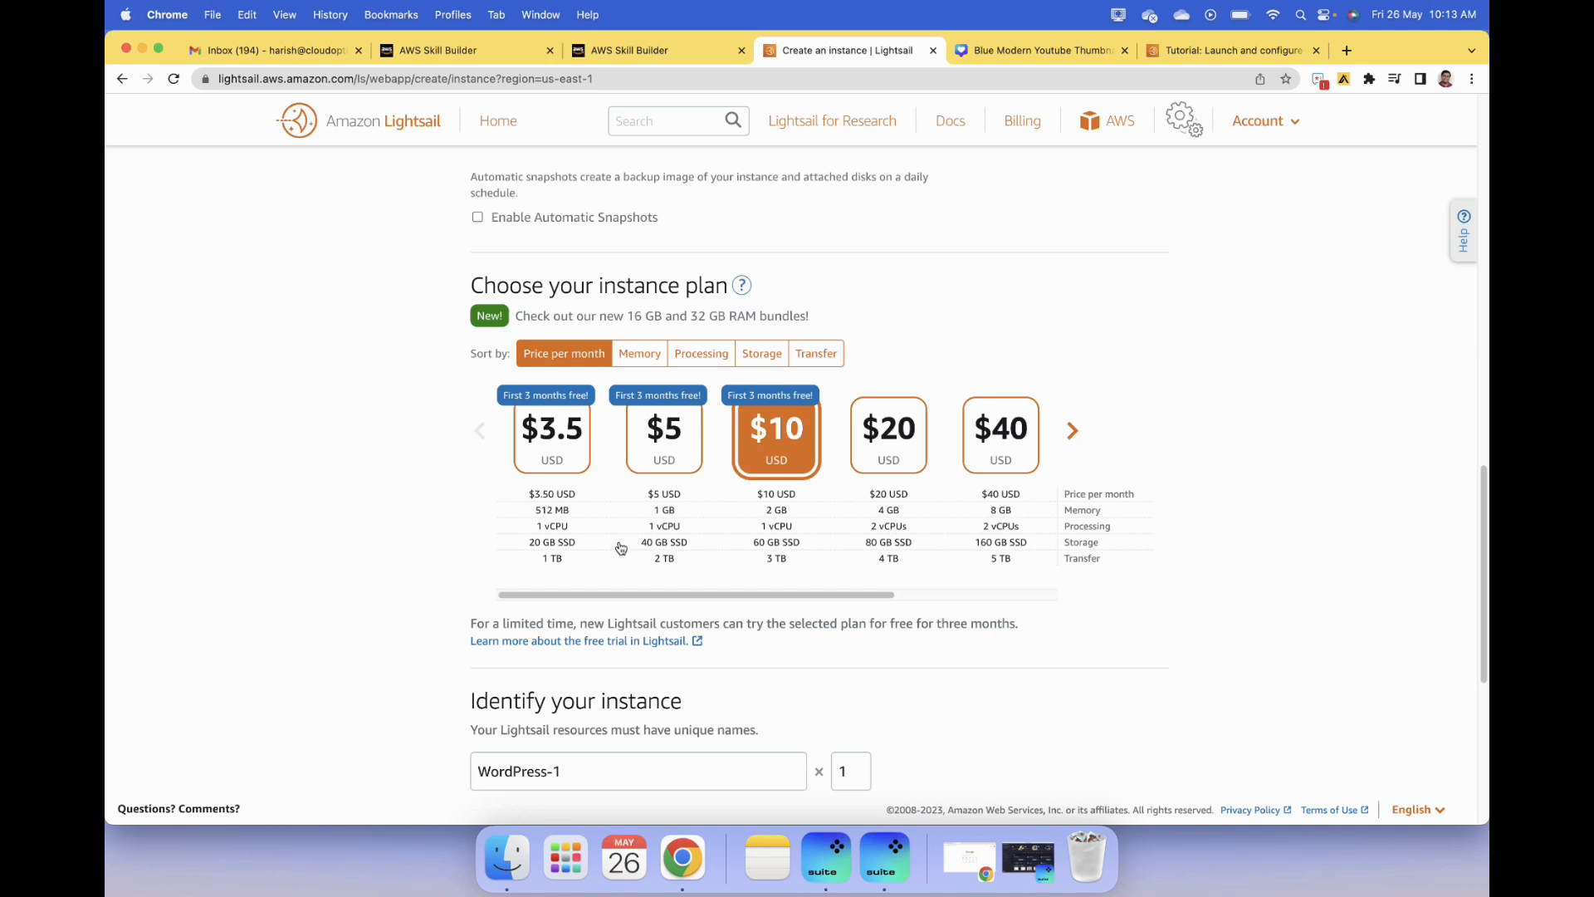
- Name the instance WordPress-CloudOptimize and create it
scroll(621, 547, "down", 1)
scroll(622, 548, "down", 2)
left_click_drag(582, 690, 542, 687)
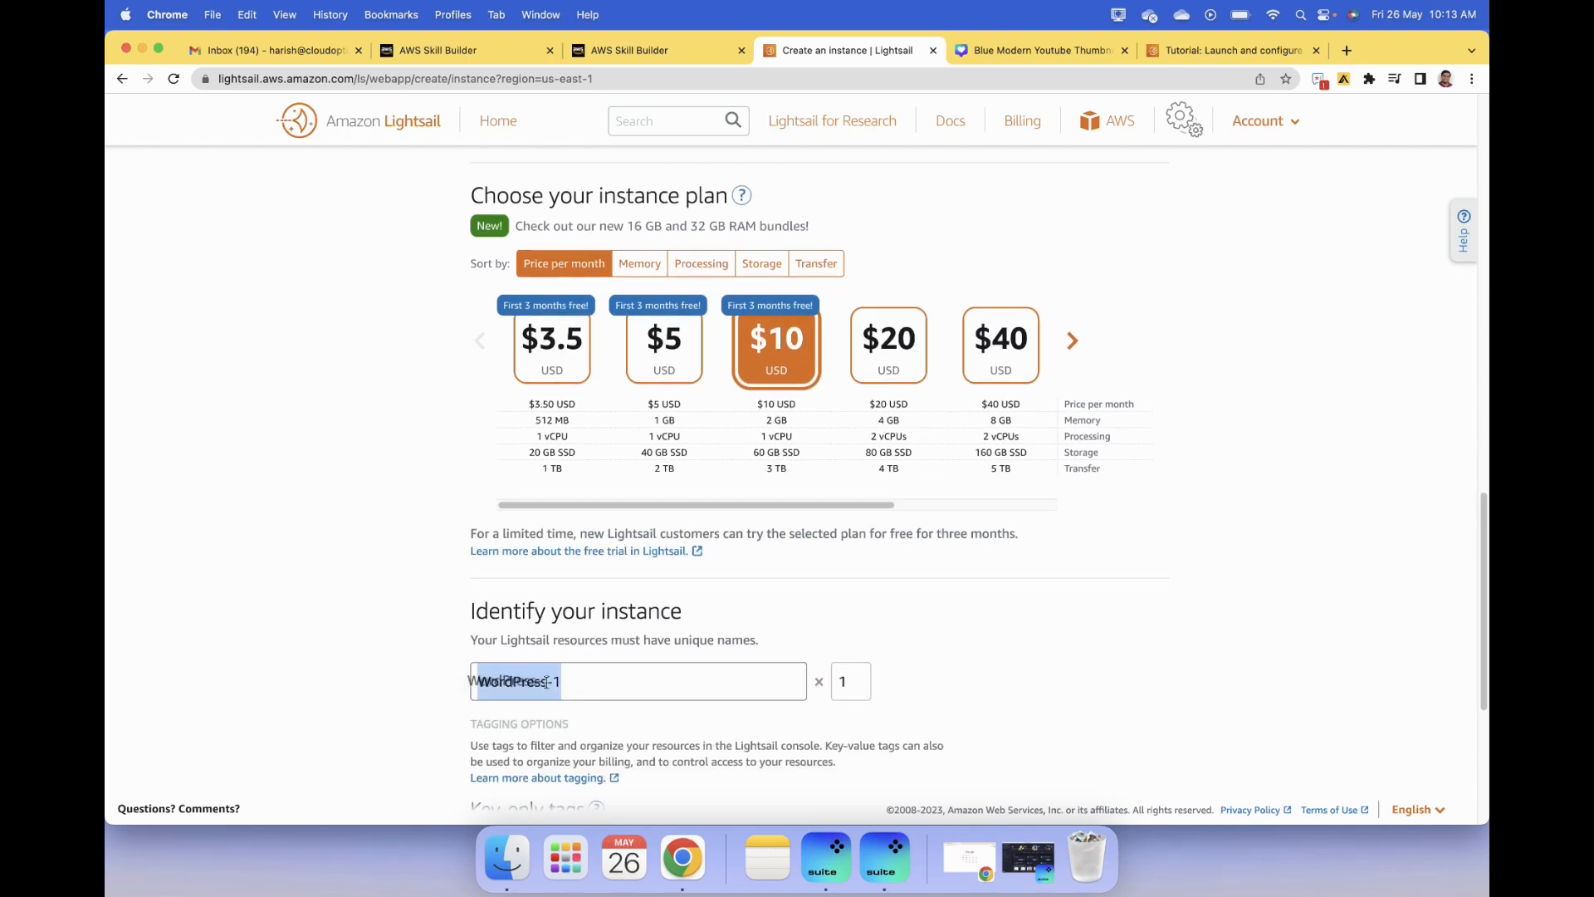
left_click(604, 676)
key("BackSpace")
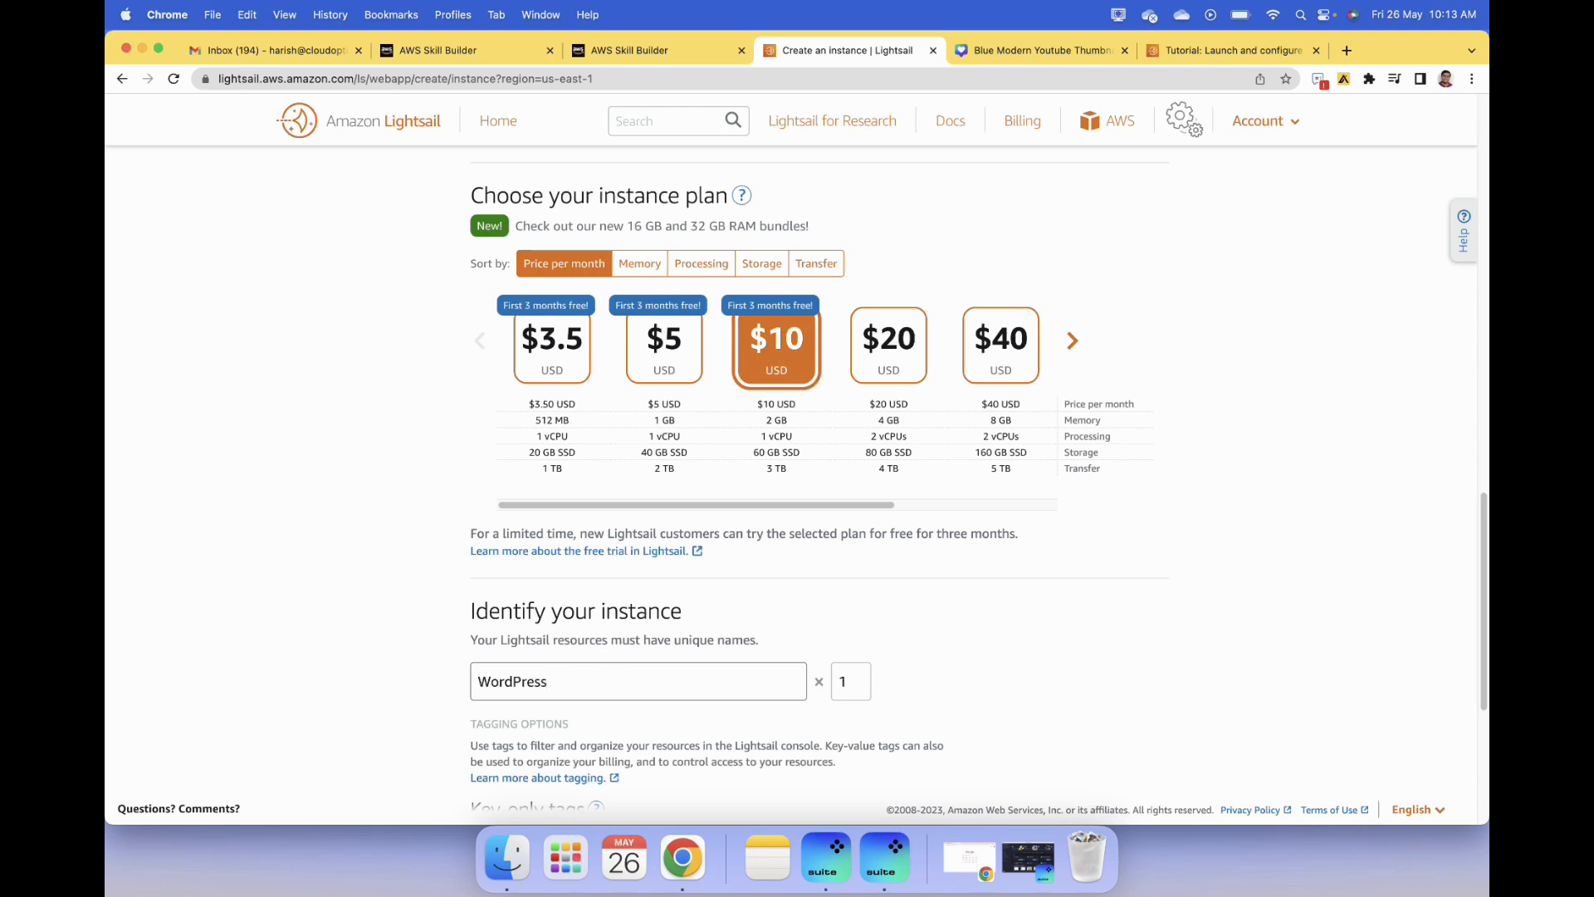
type("CloudOptimize")
left_click(397, 664)
scroll(398, 663, "down", 3)
scroll(773, 646, "down", 3)
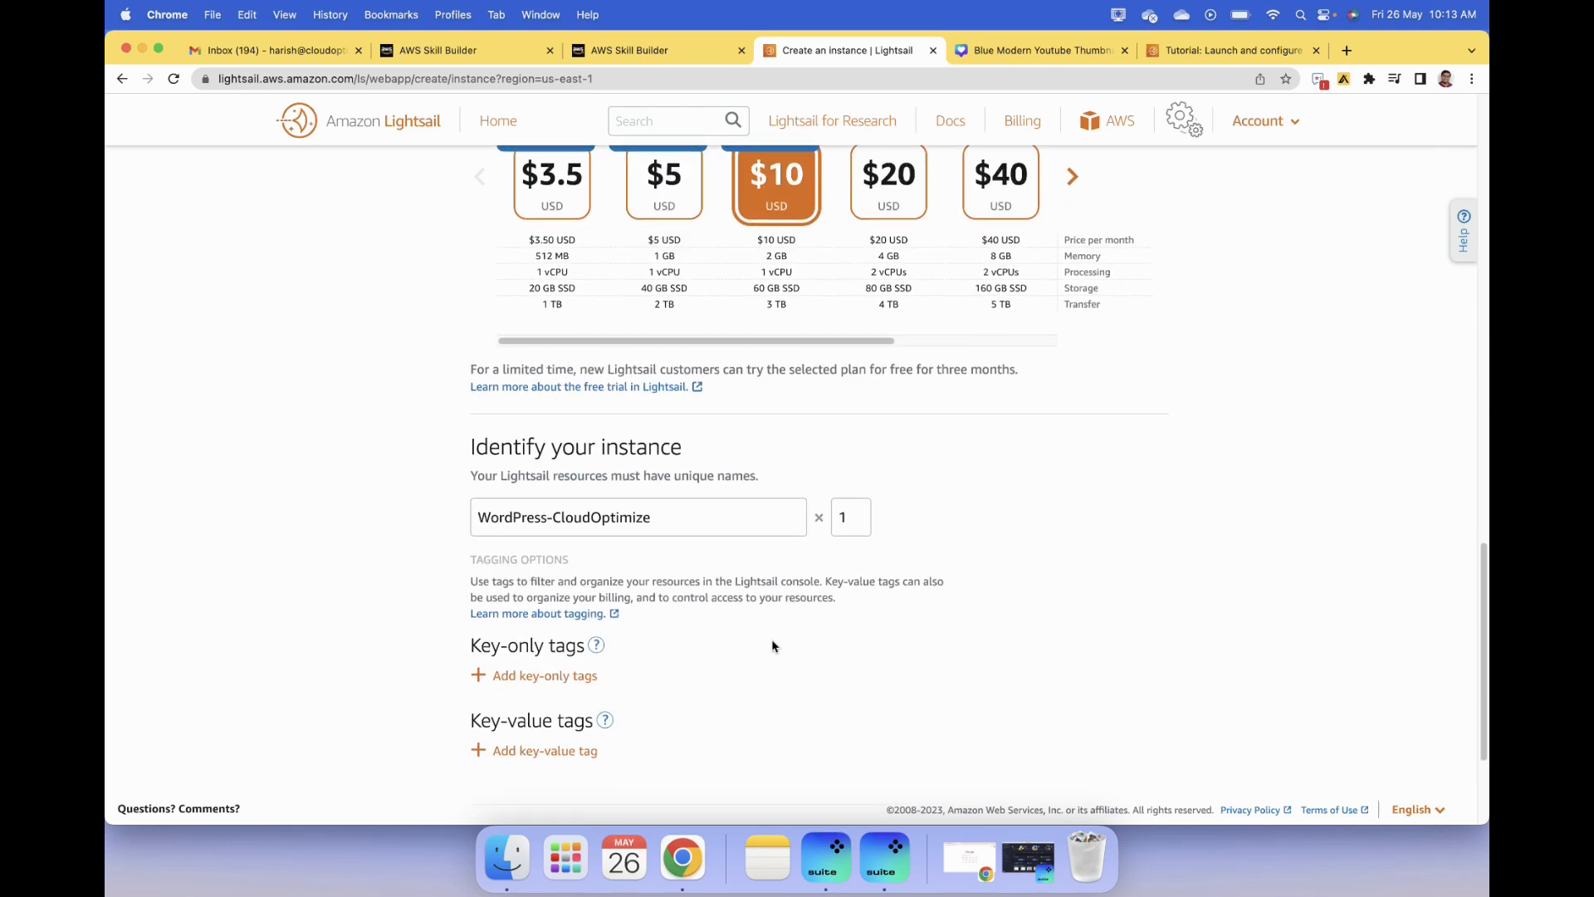
left_click(811, 704)
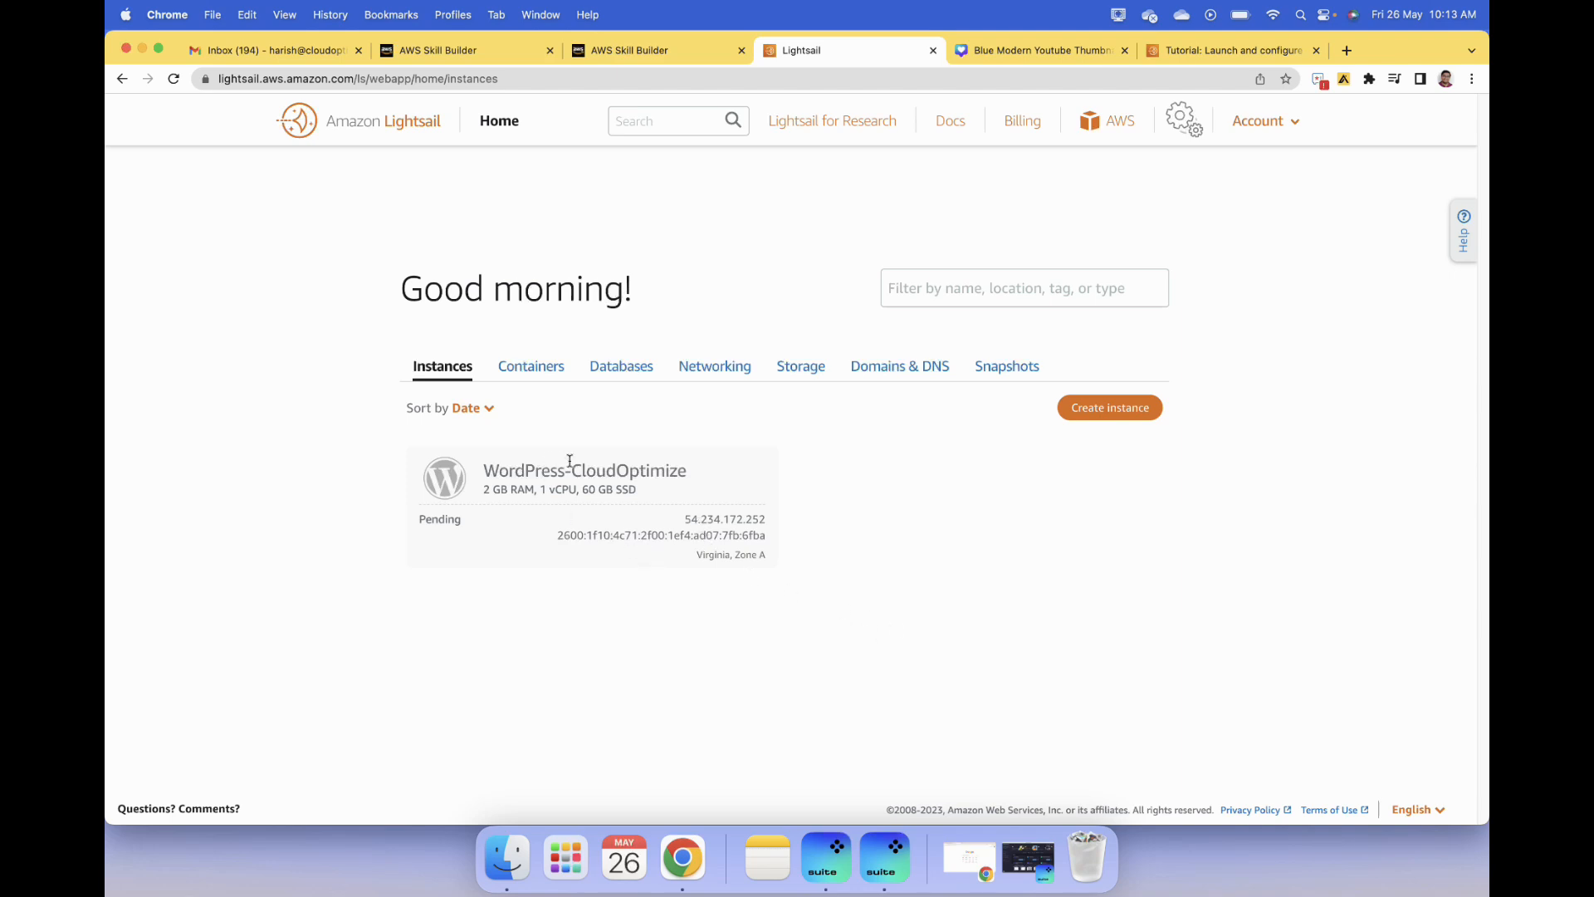
- Create a static IP in the Virginia region named StaticIp-CloudOptimize
left_click(740, 371)
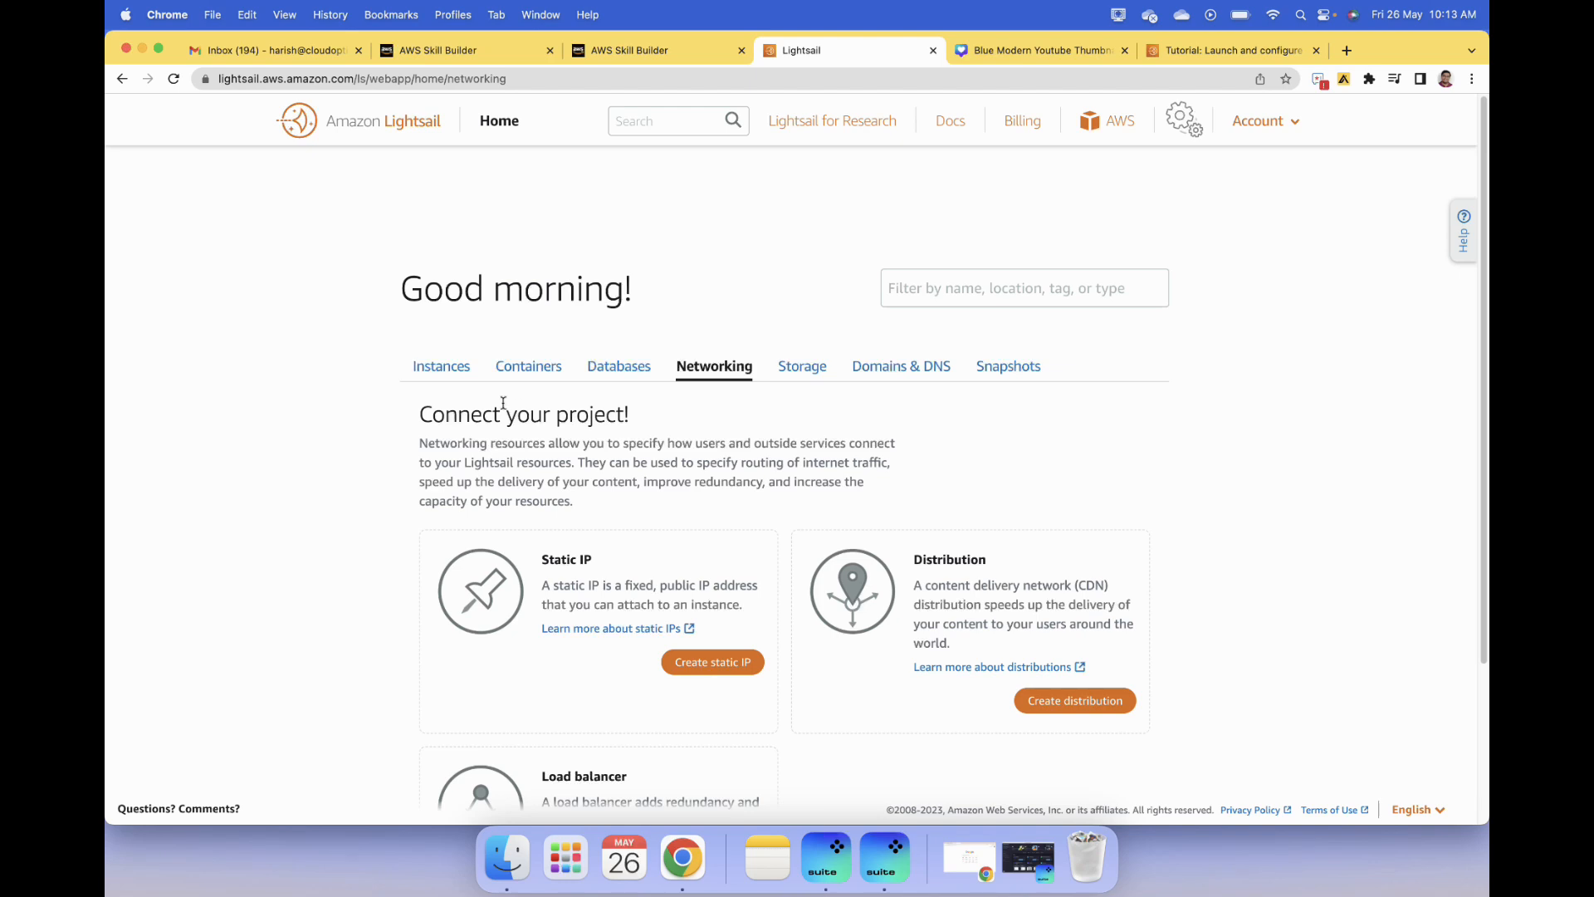
left_click(714, 664)
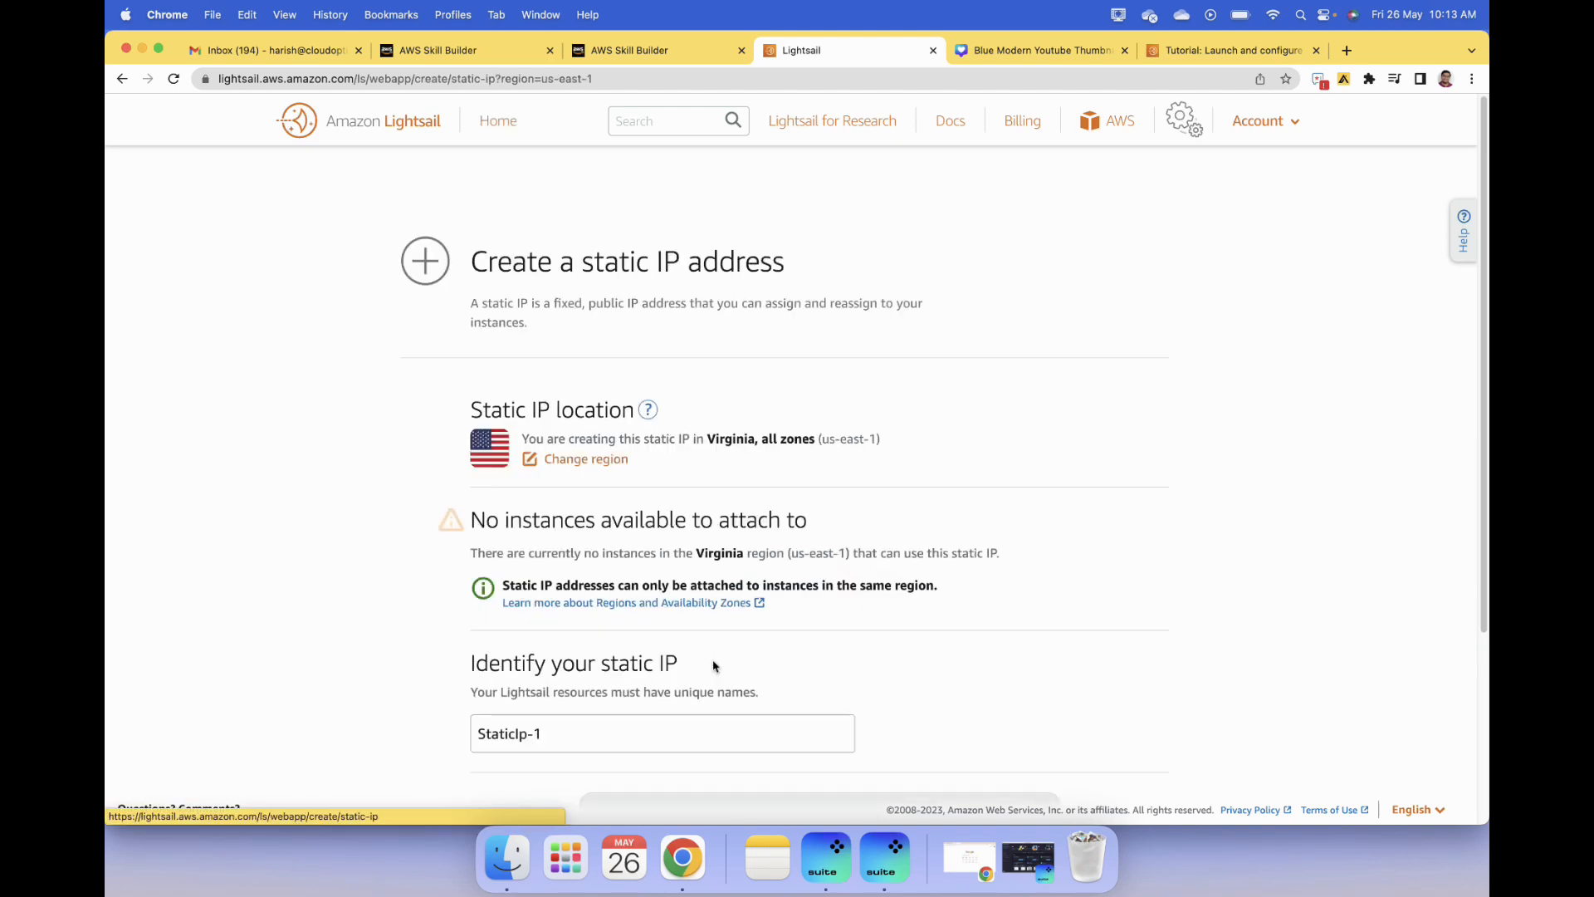
scroll(901, 660, "down", 2)
left_click(570, 608)
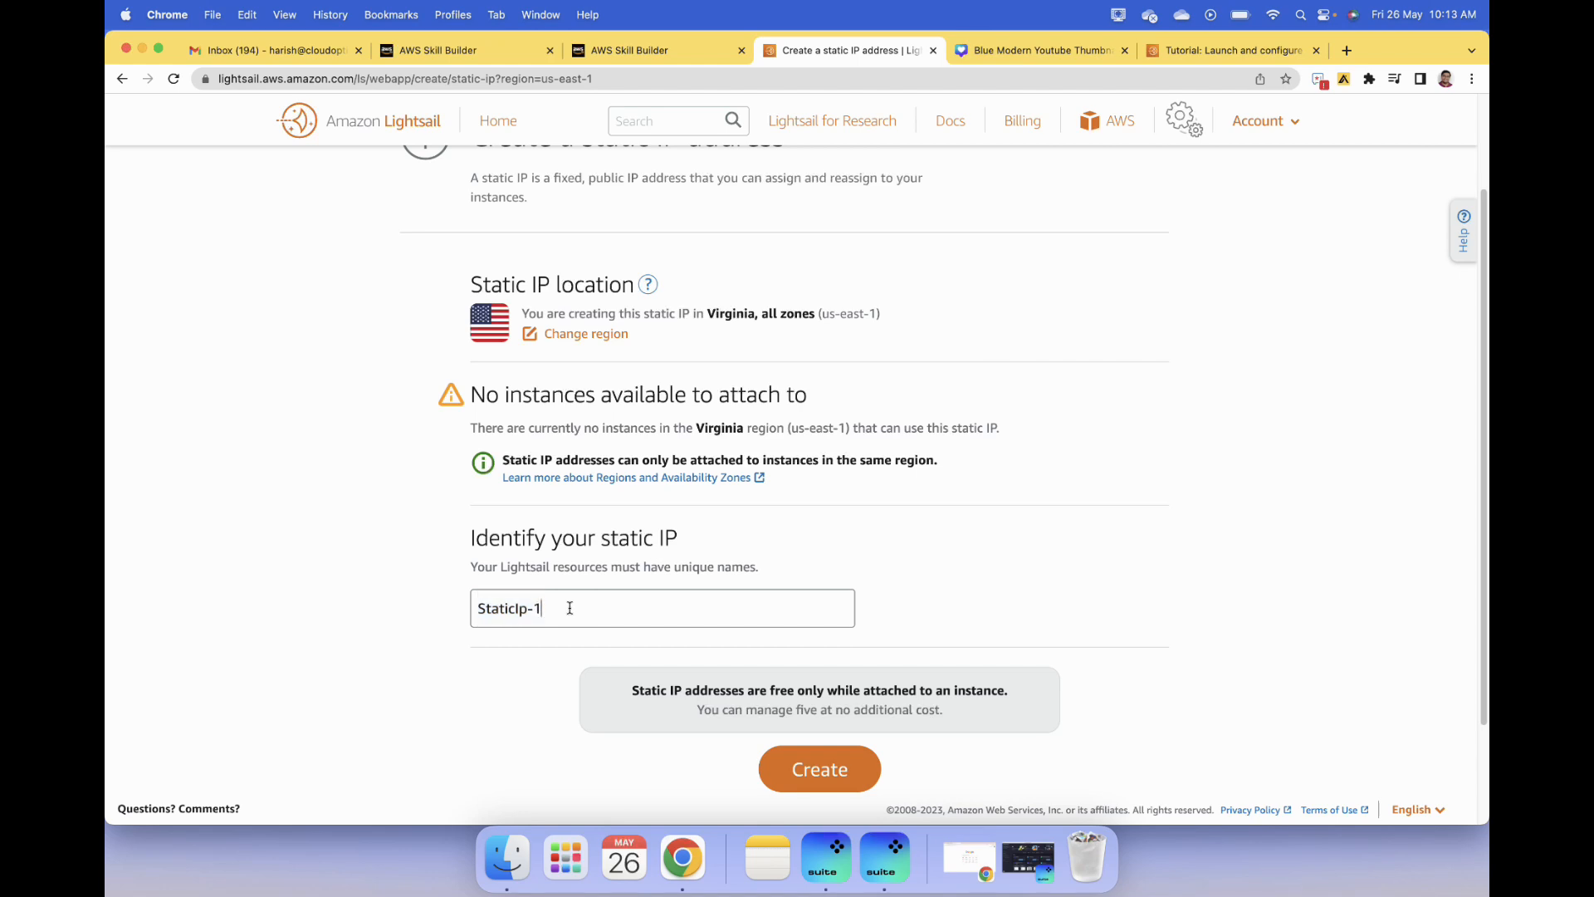
key("BackSpace")
type("clou")
key("BackSpace")
key("BackSpace")
key("BackSpace")
key("BackSpace")
type("CloudOptimize")
left_click(812, 765)
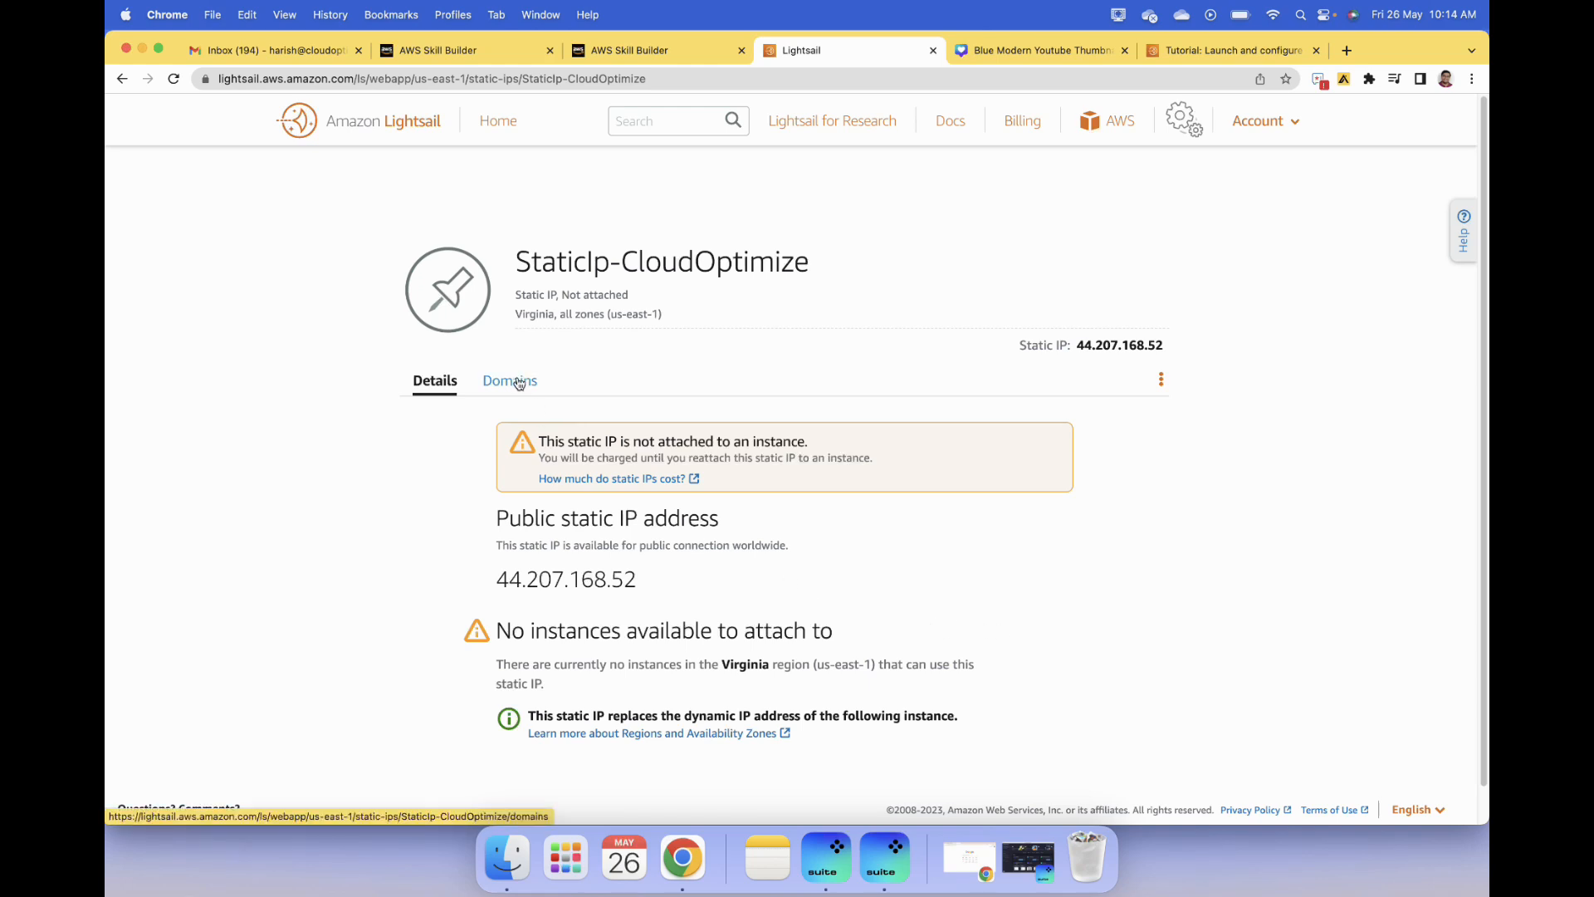
- Attach the StaticIp-CloudOptimize static IP to the WordPress-CloudOptimize instance
left_click(500, 122)
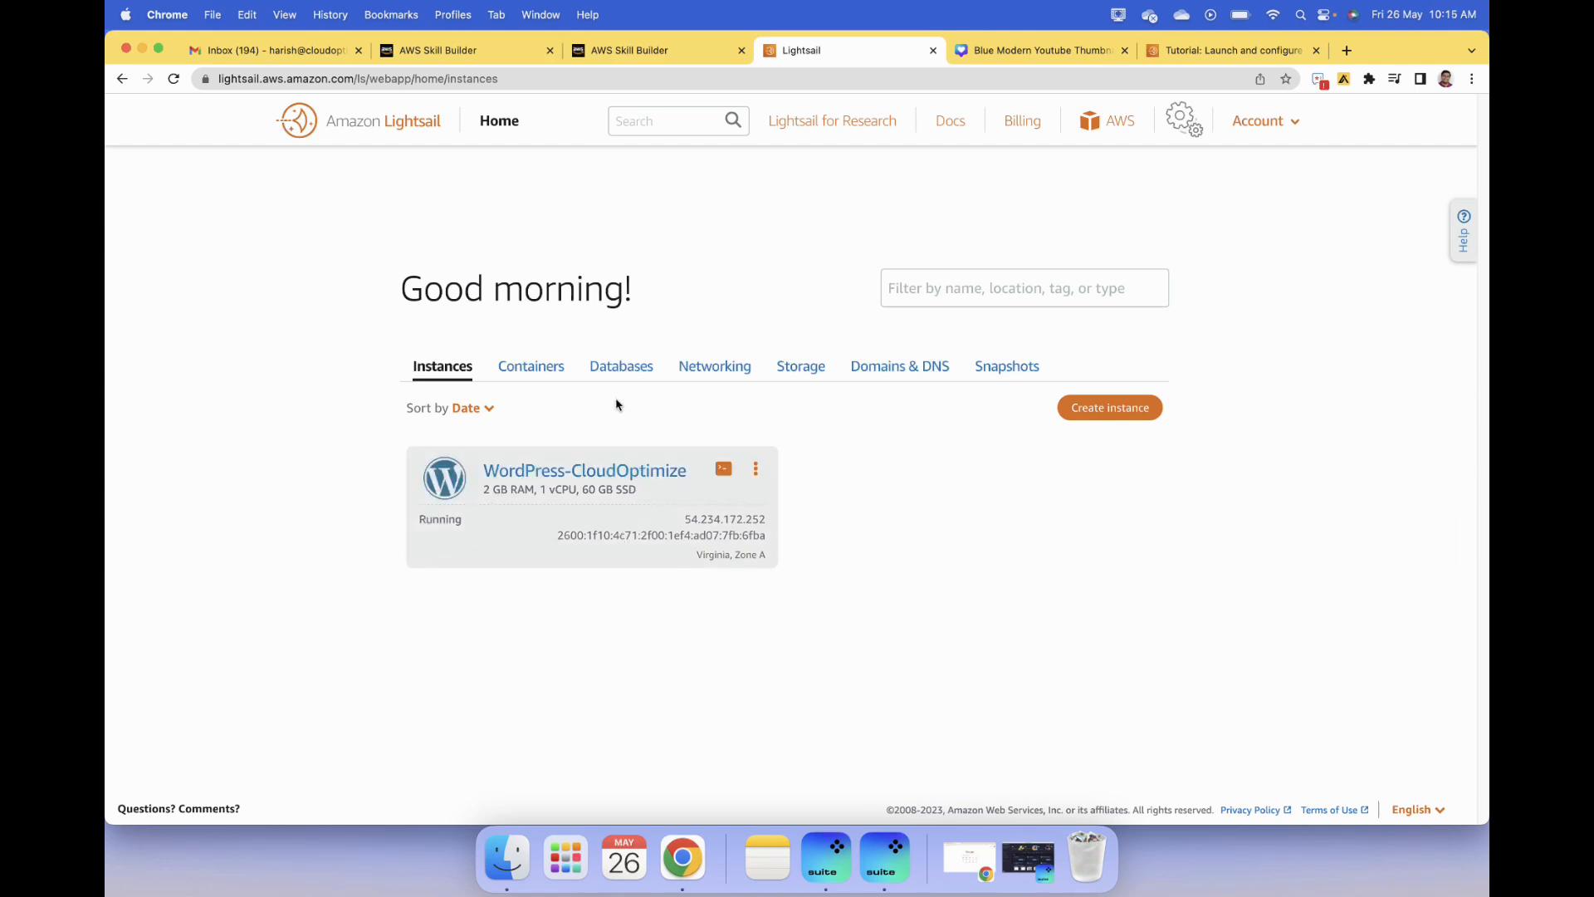
left_click(741, 368)
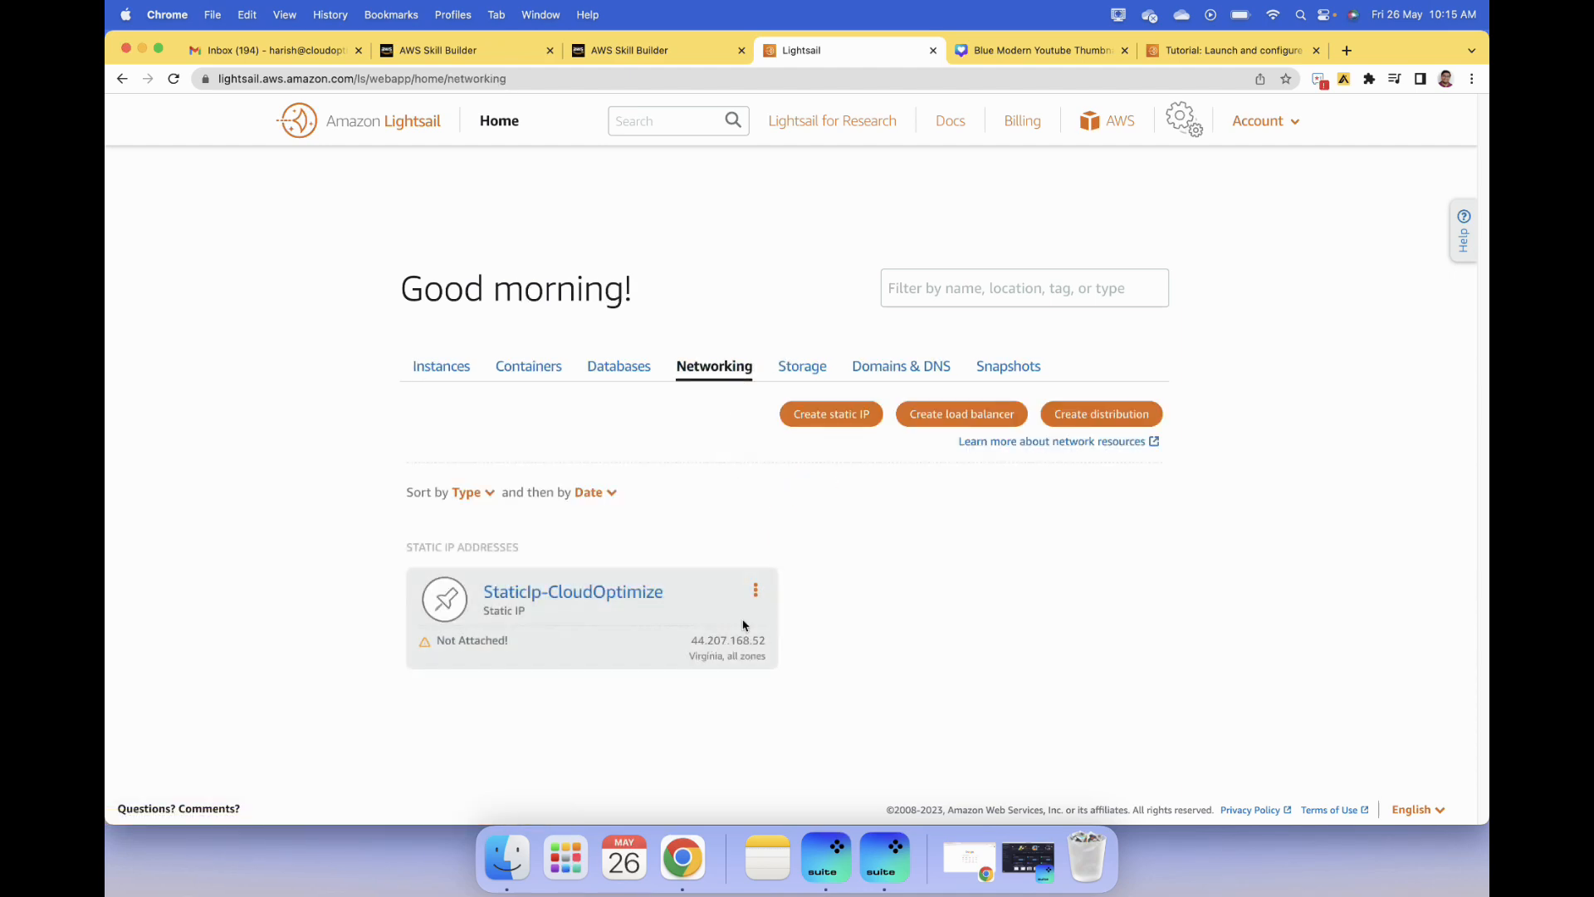
left_click(756, 591)
left_click(746, 597)
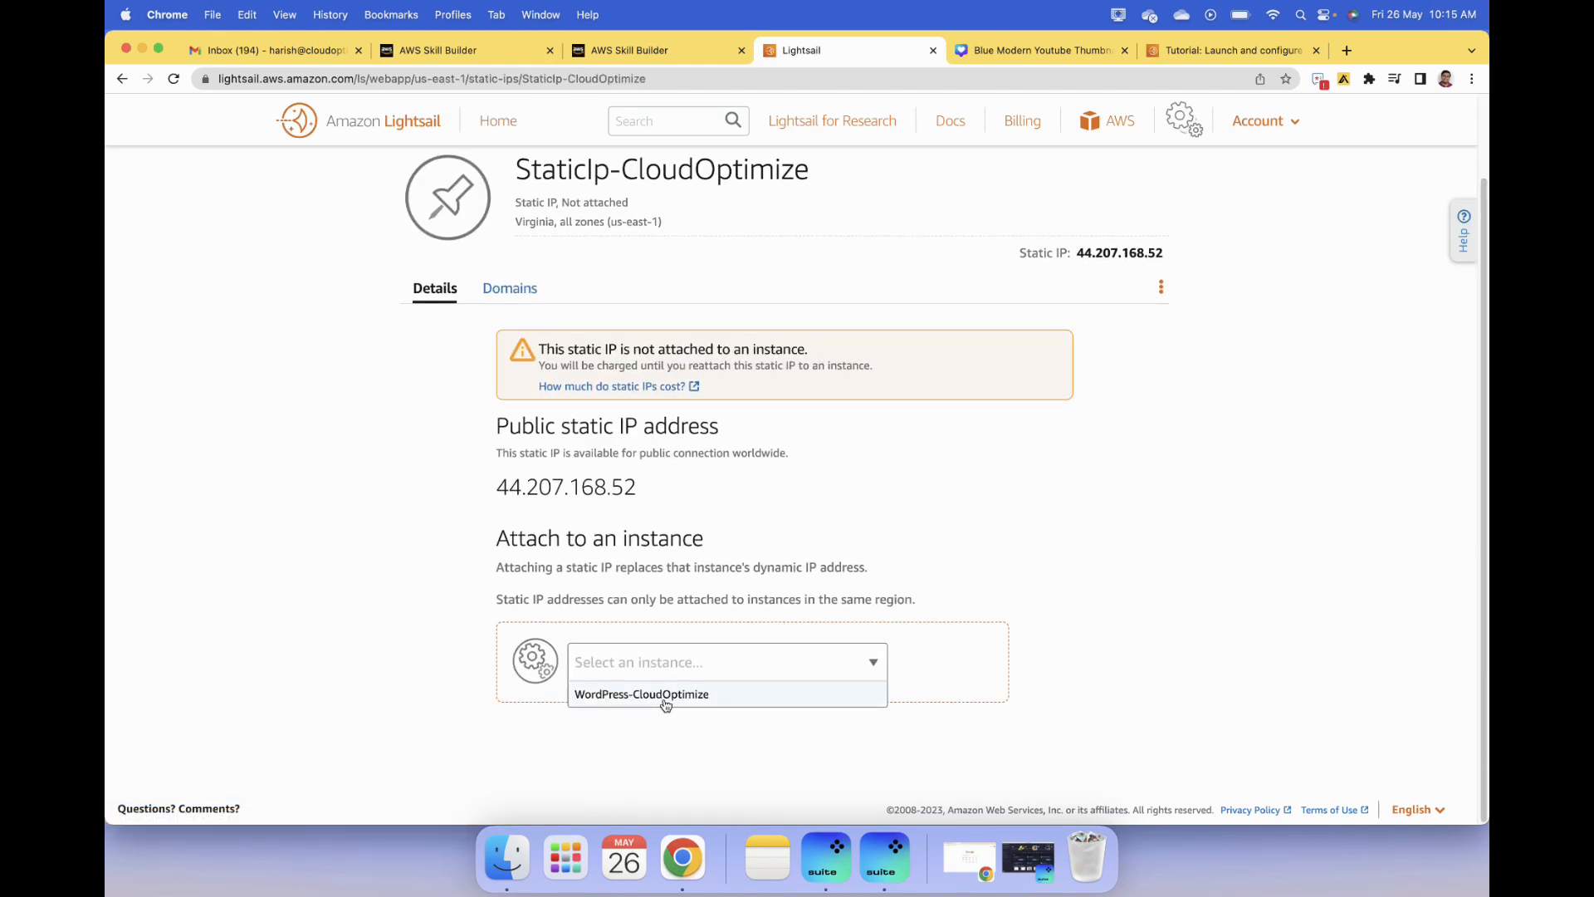
left_click(667, 704)
left_click(955, 697)
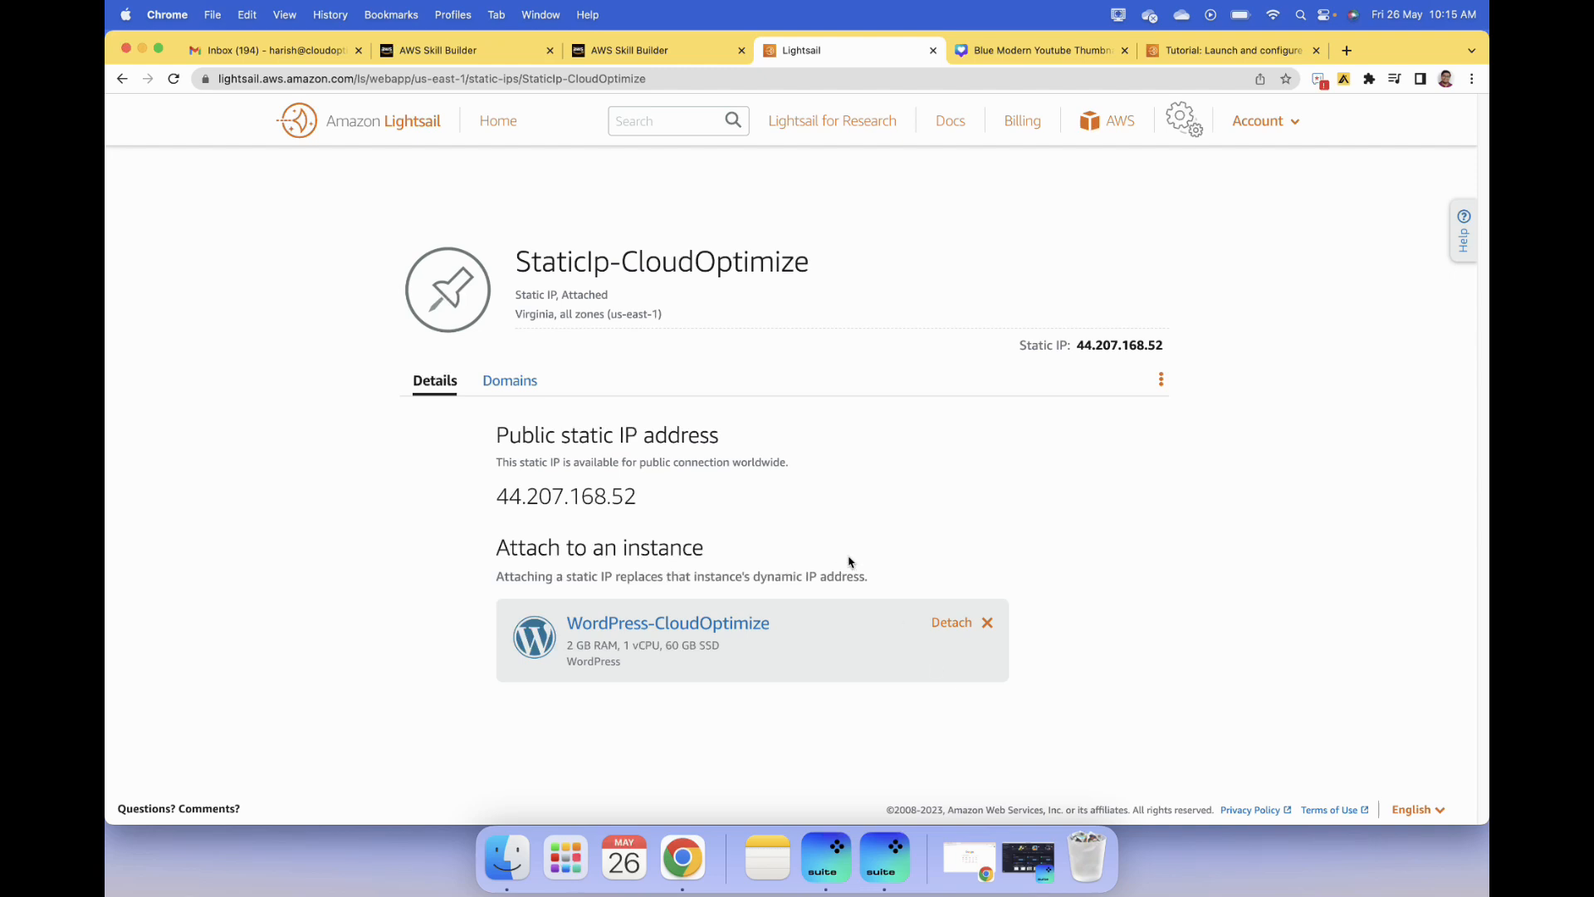
- Open the WordPress-CloudOptimize instance's details and connect to it with the browser-based SSH client
left_click(508, 125)
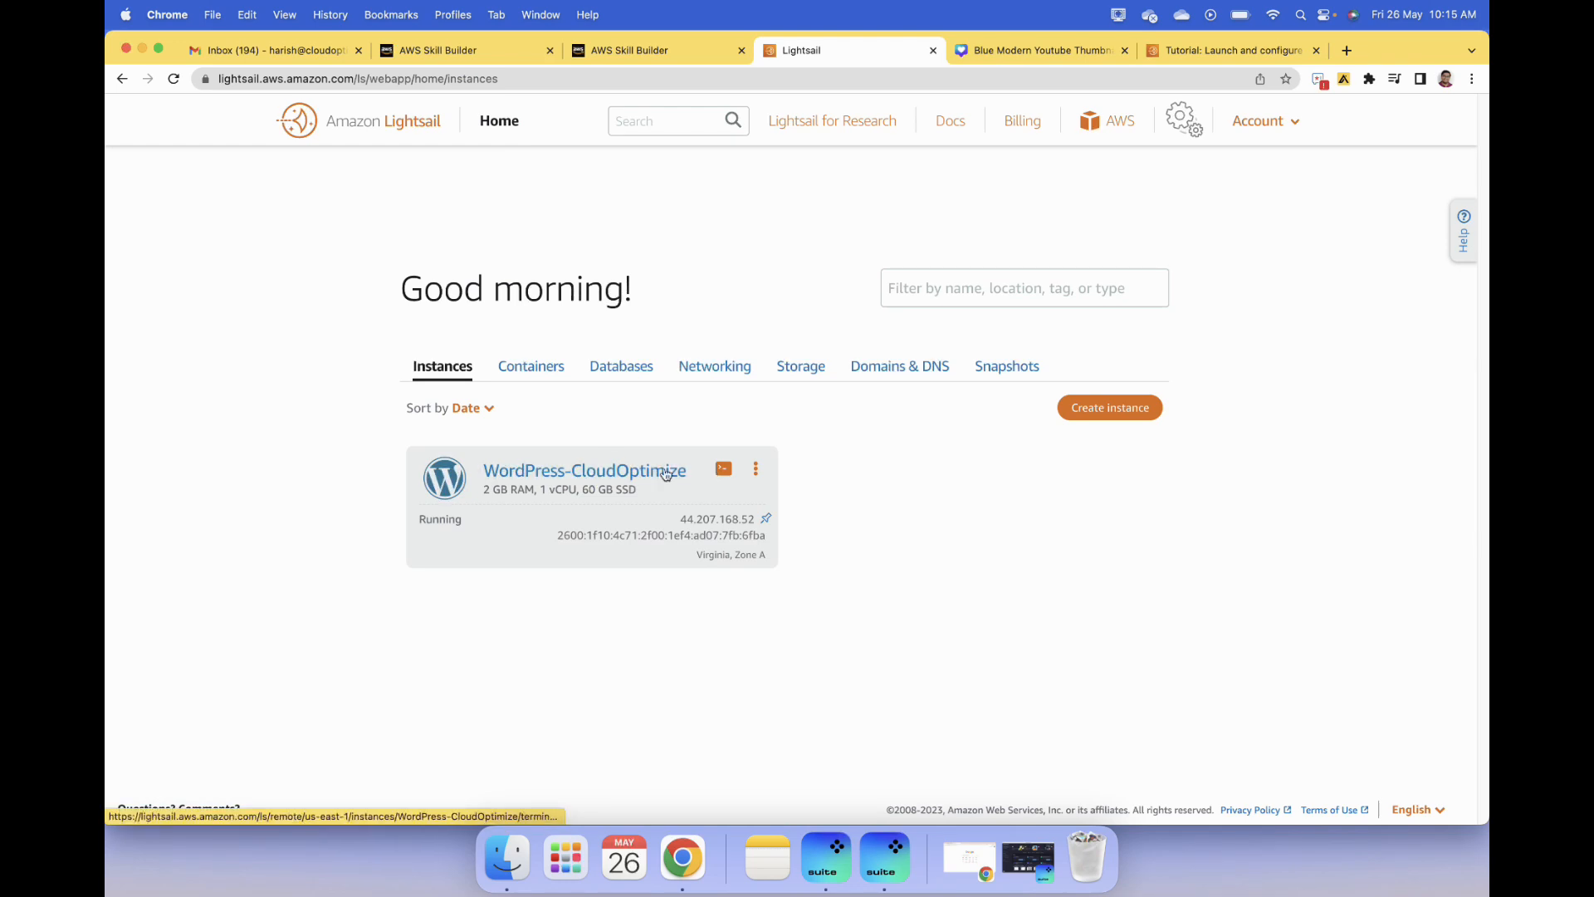
left_click(686, 473)
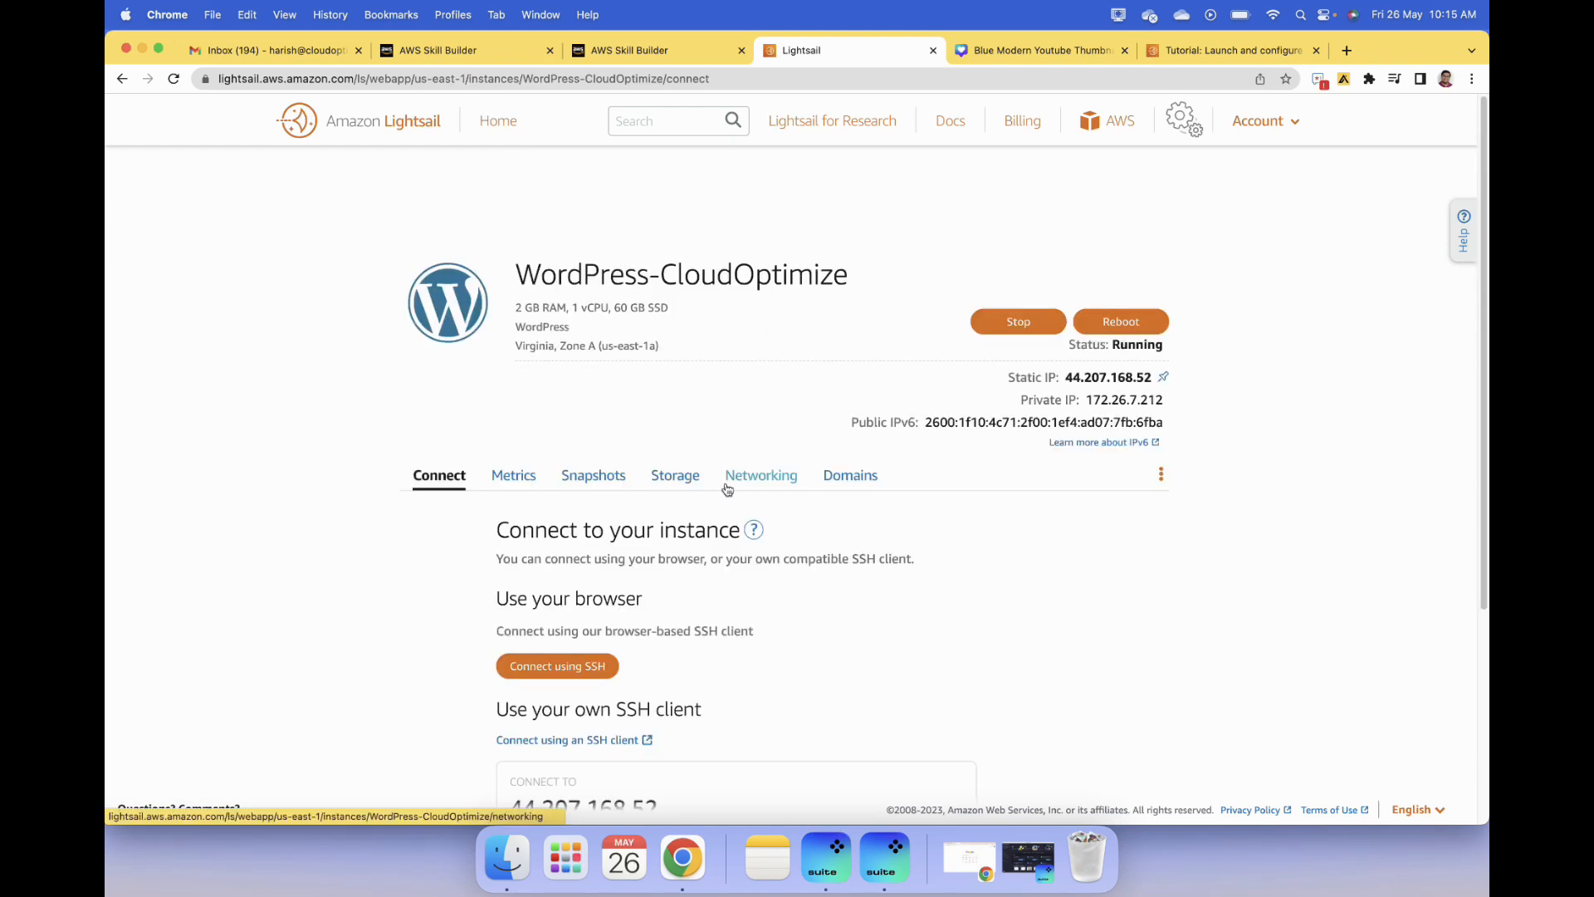
scroll(929, 627, "down", 3)
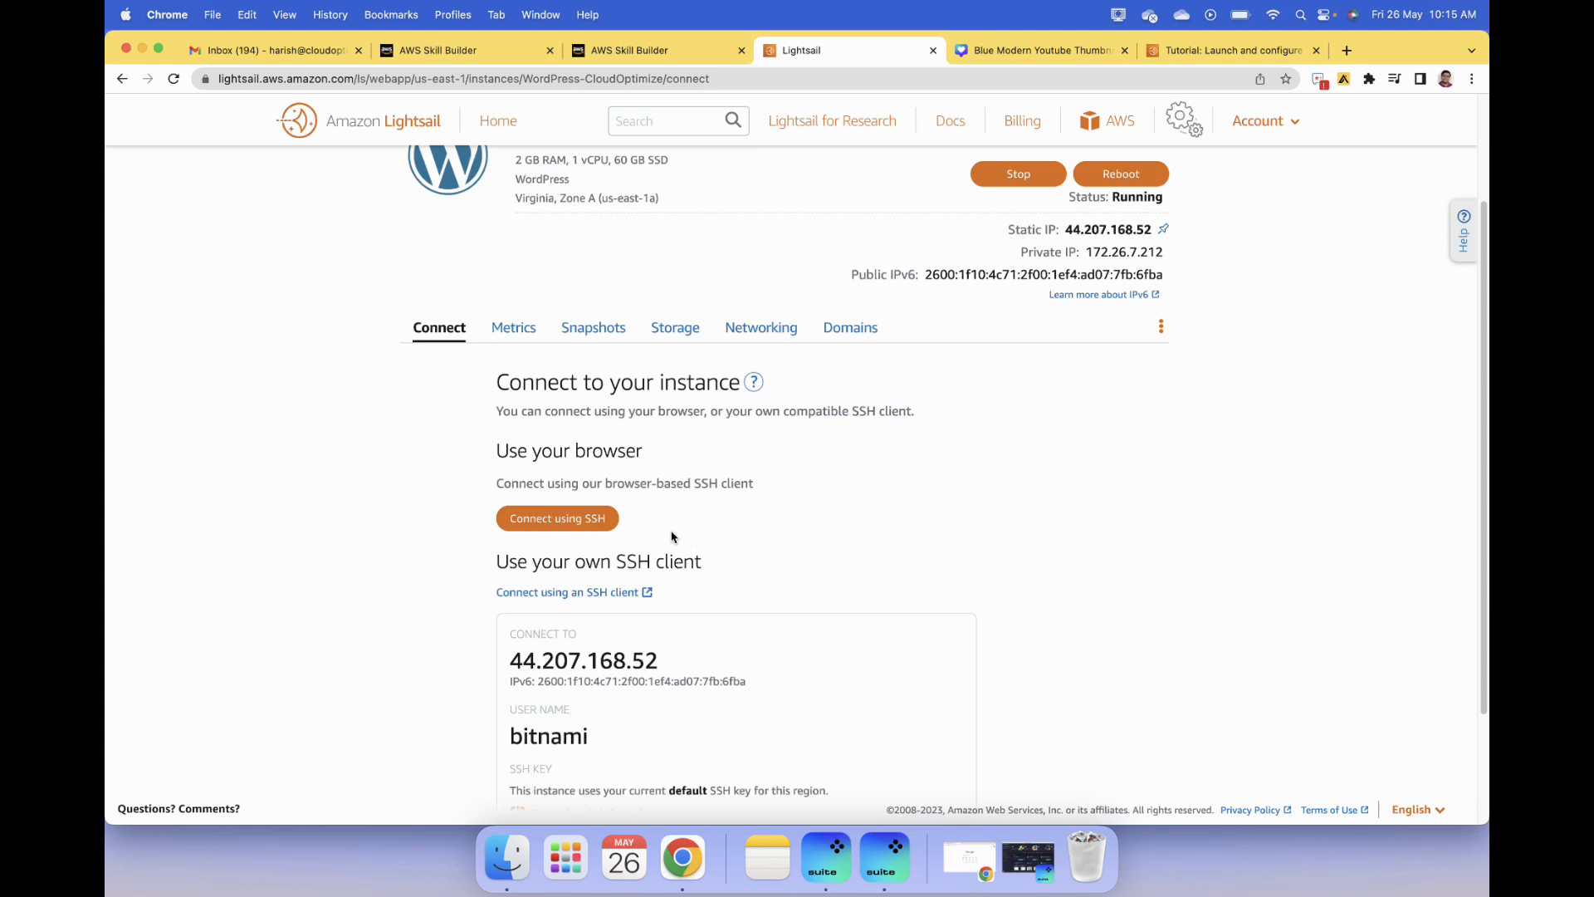
scroll(770, 548, "down", 1)
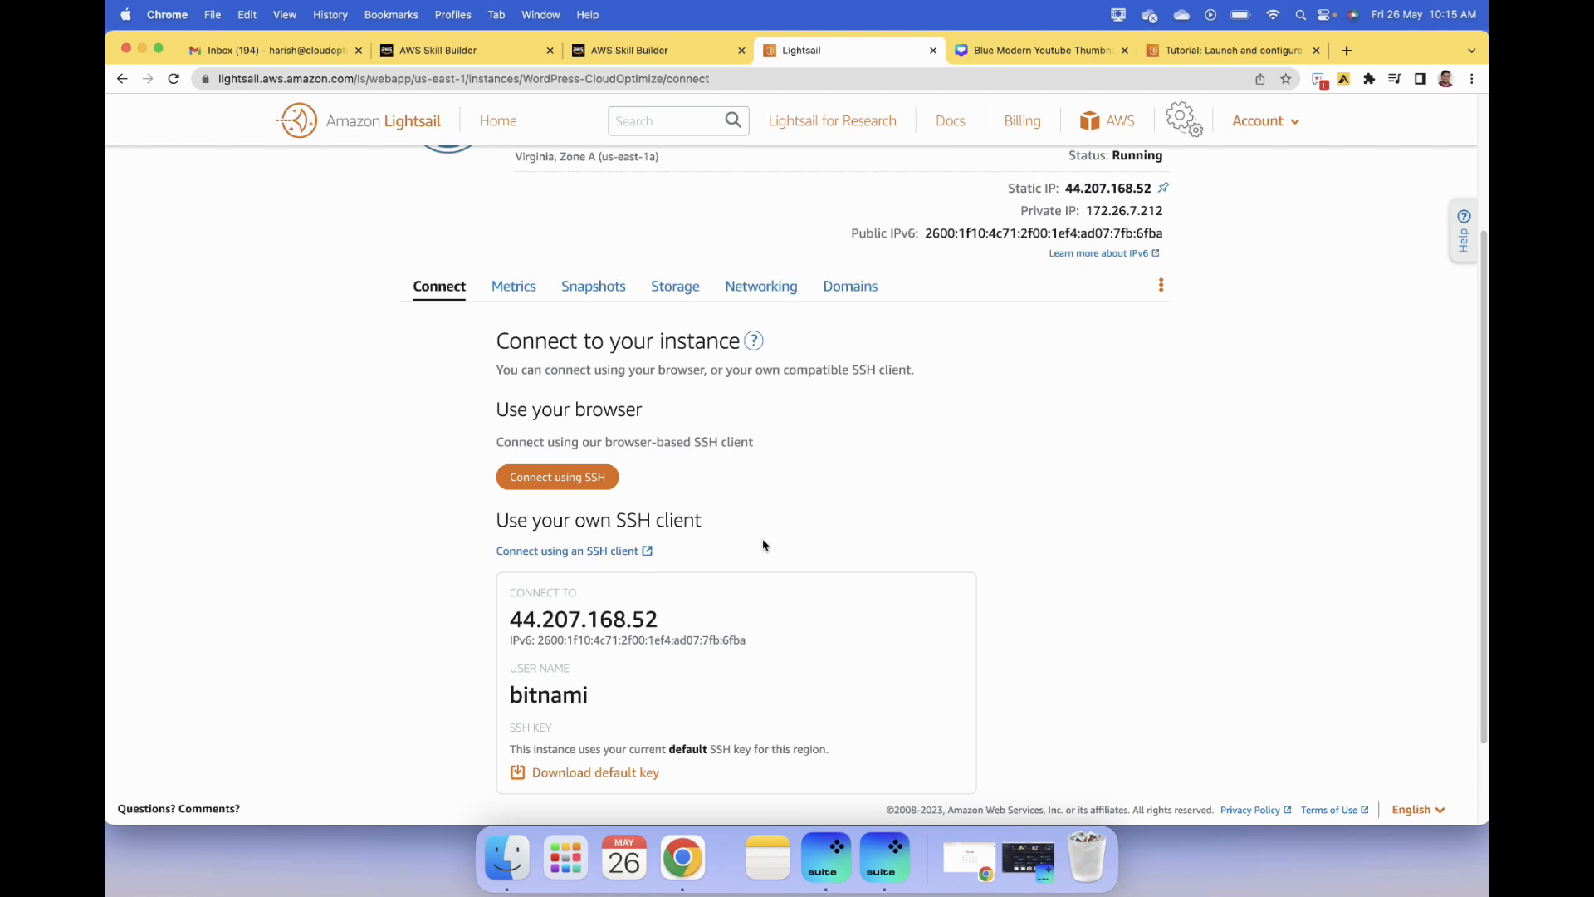
left_click(552, 479)
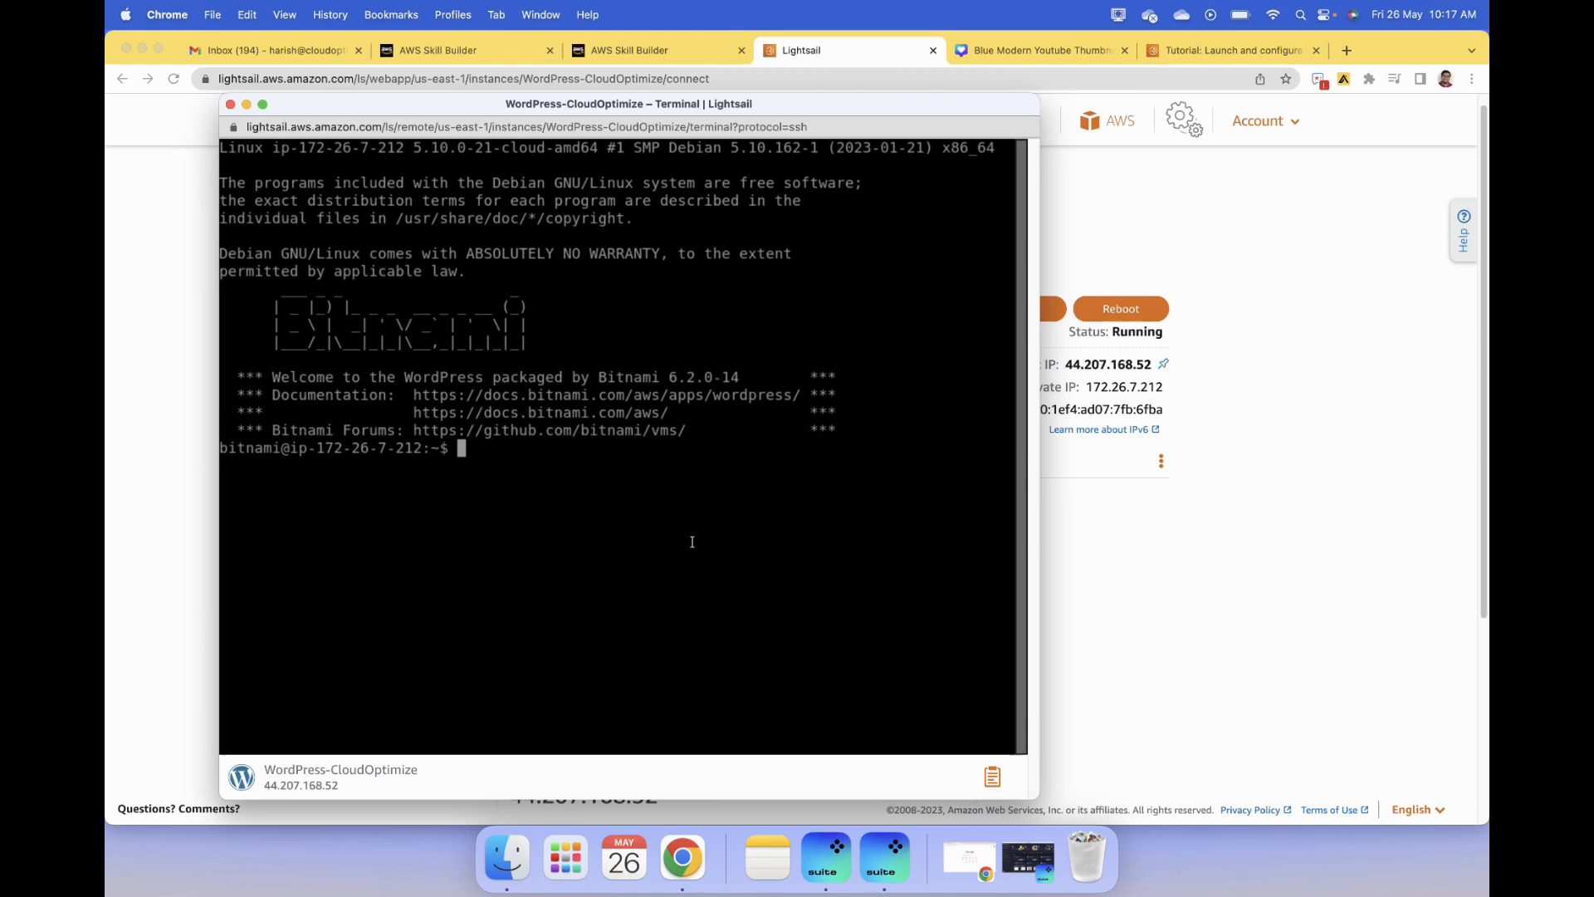
- Run cat $HOME/bitnami_application_password in the SSH terminal, copy the displayed application password, and minimize the terminal window
right_click(502, 450)
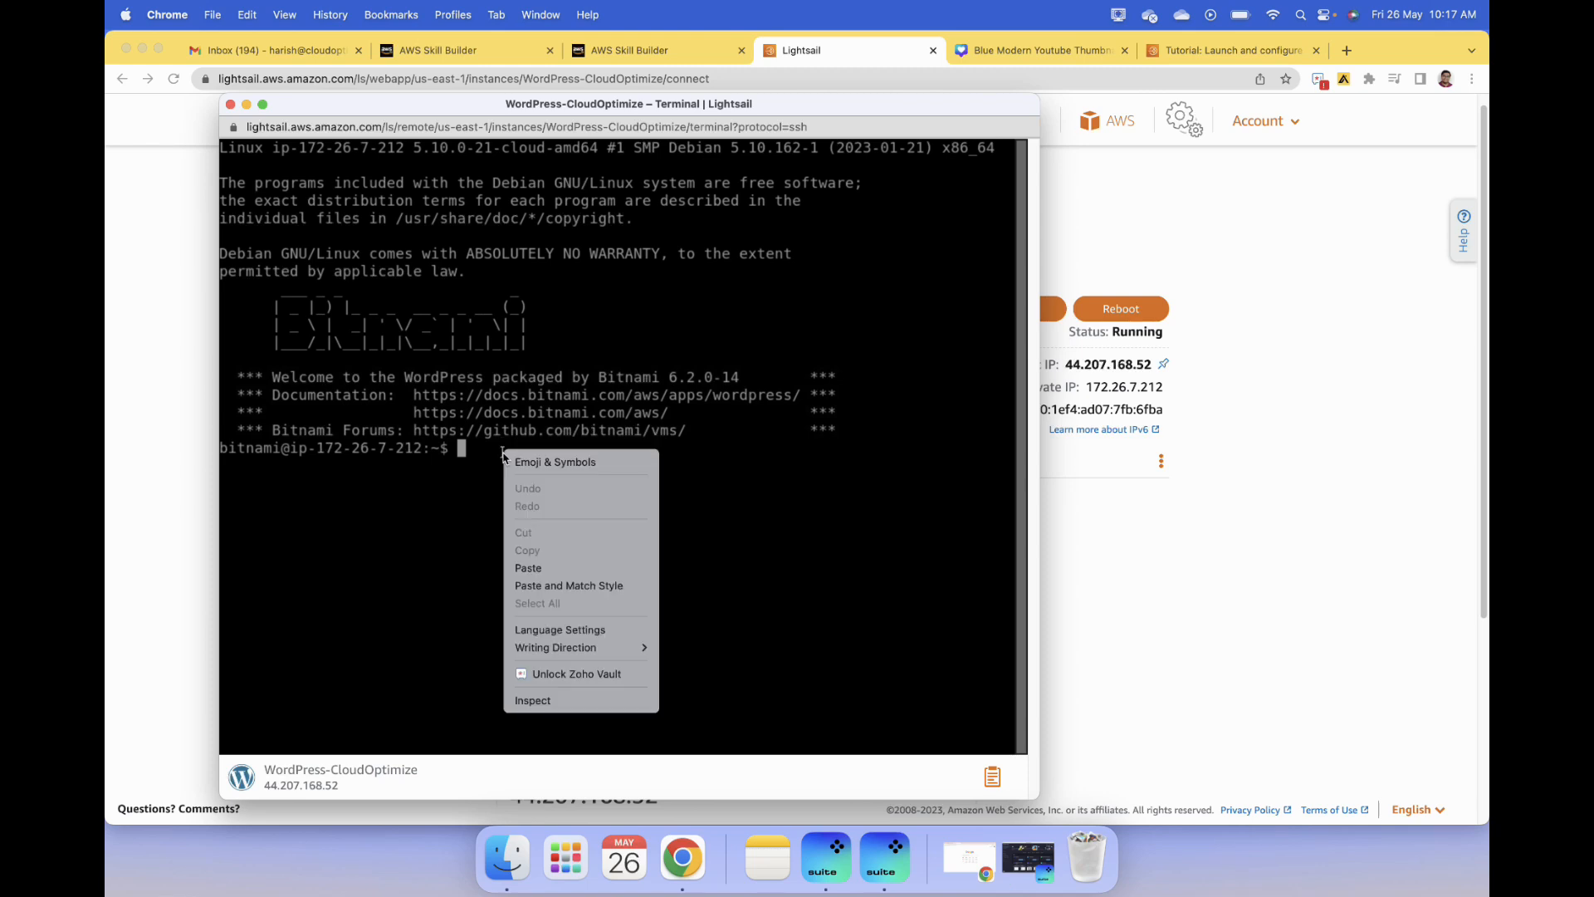
left_click(551, 570)
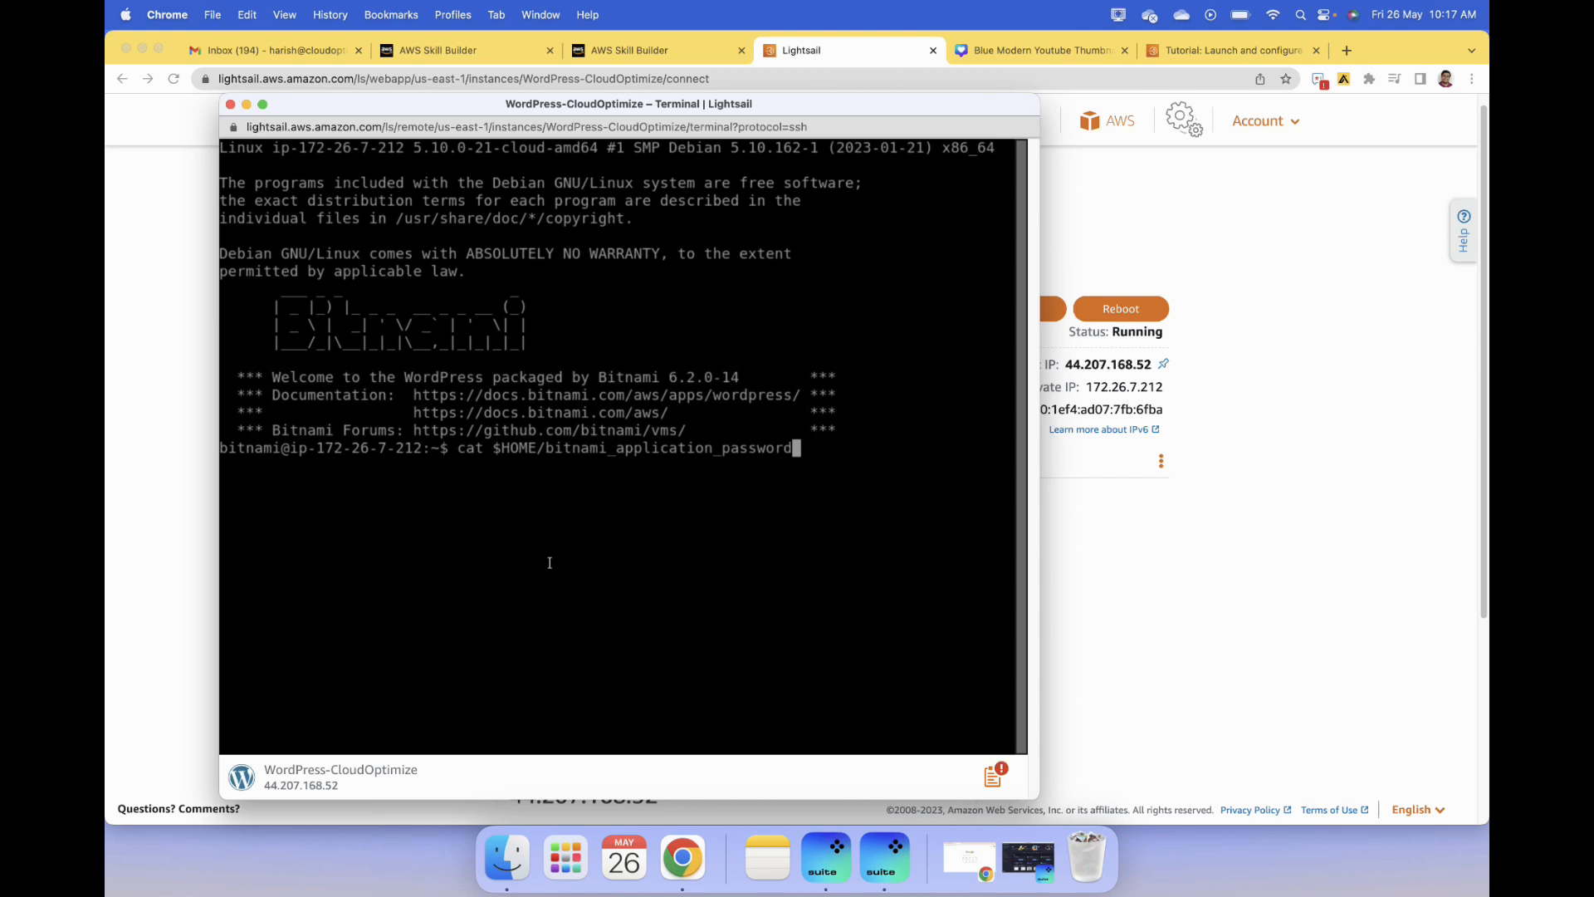
key("Return")
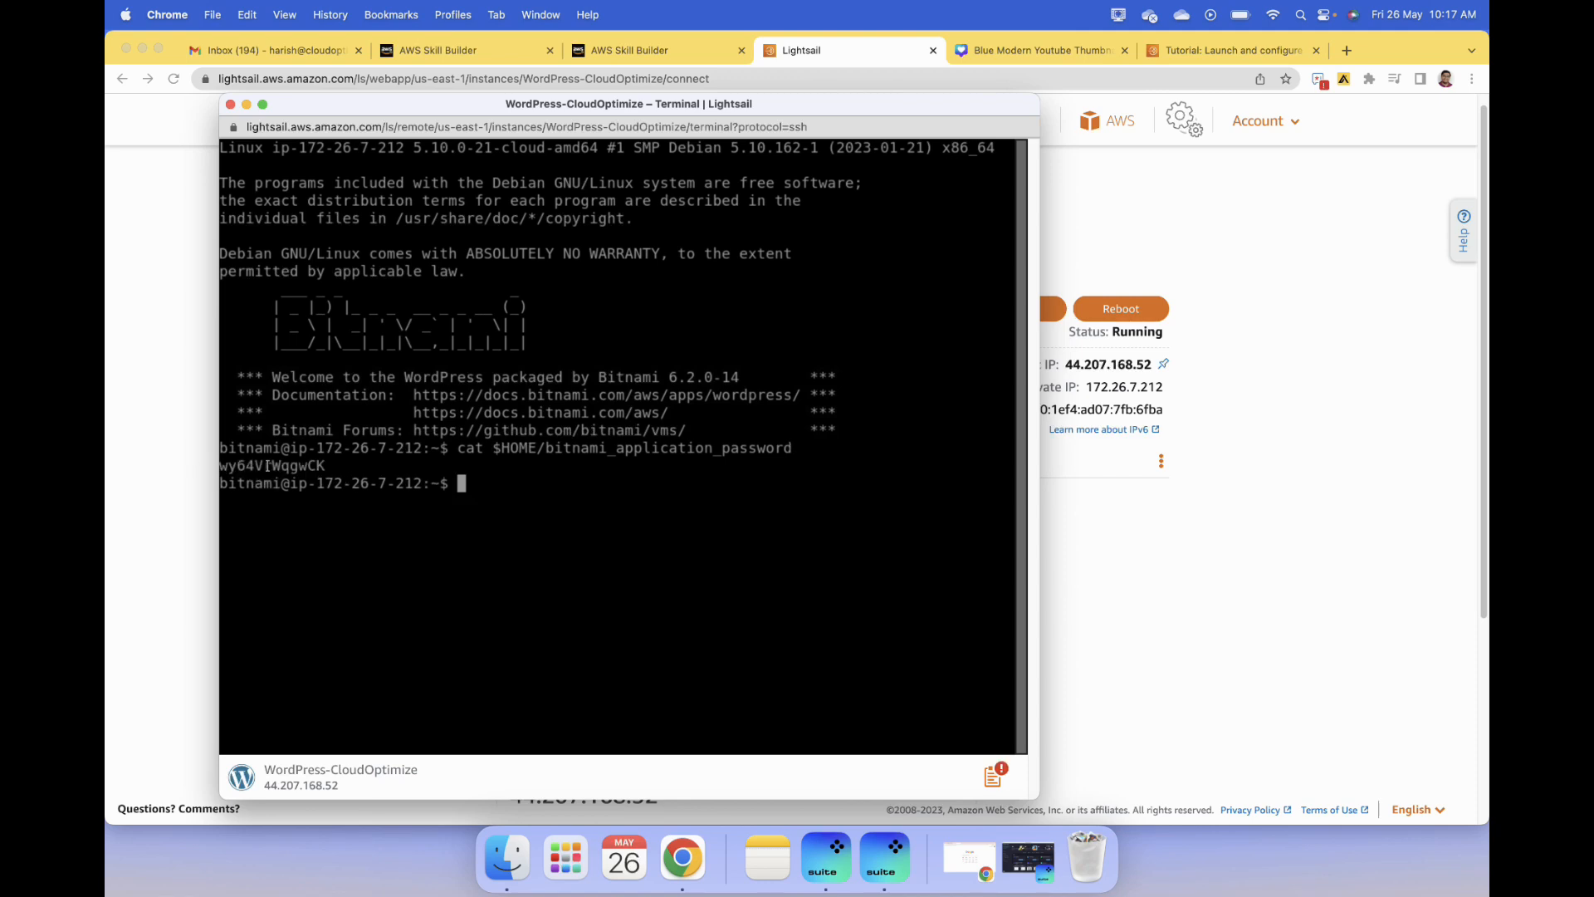
left_click_drag(341, 469, 221, 467)
right_click(241, 466)
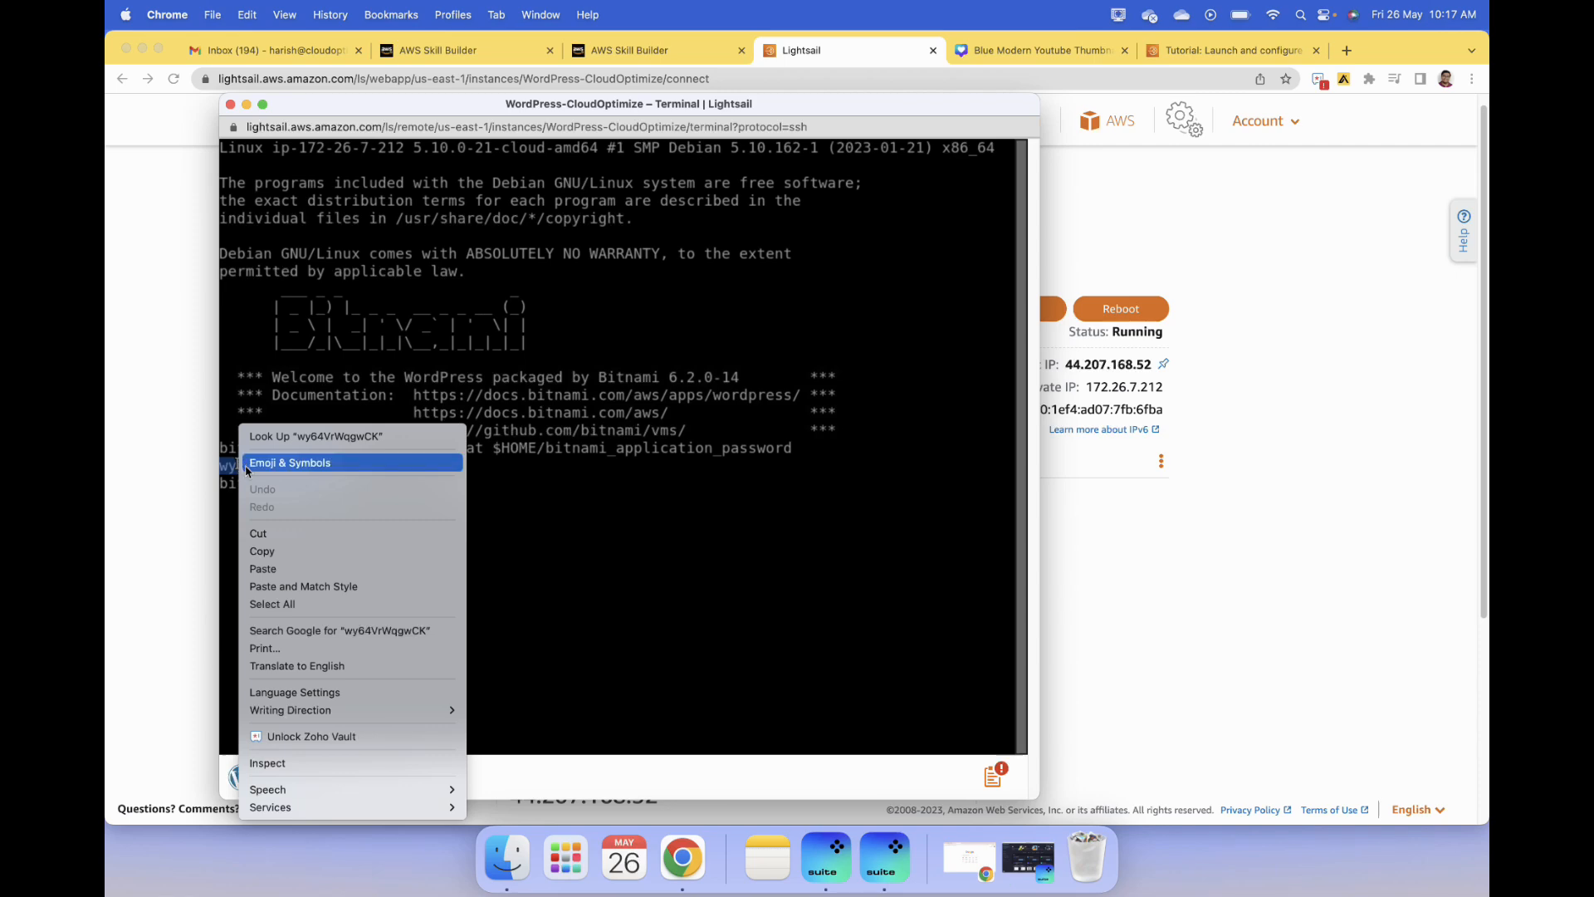
left_click(246, 103)
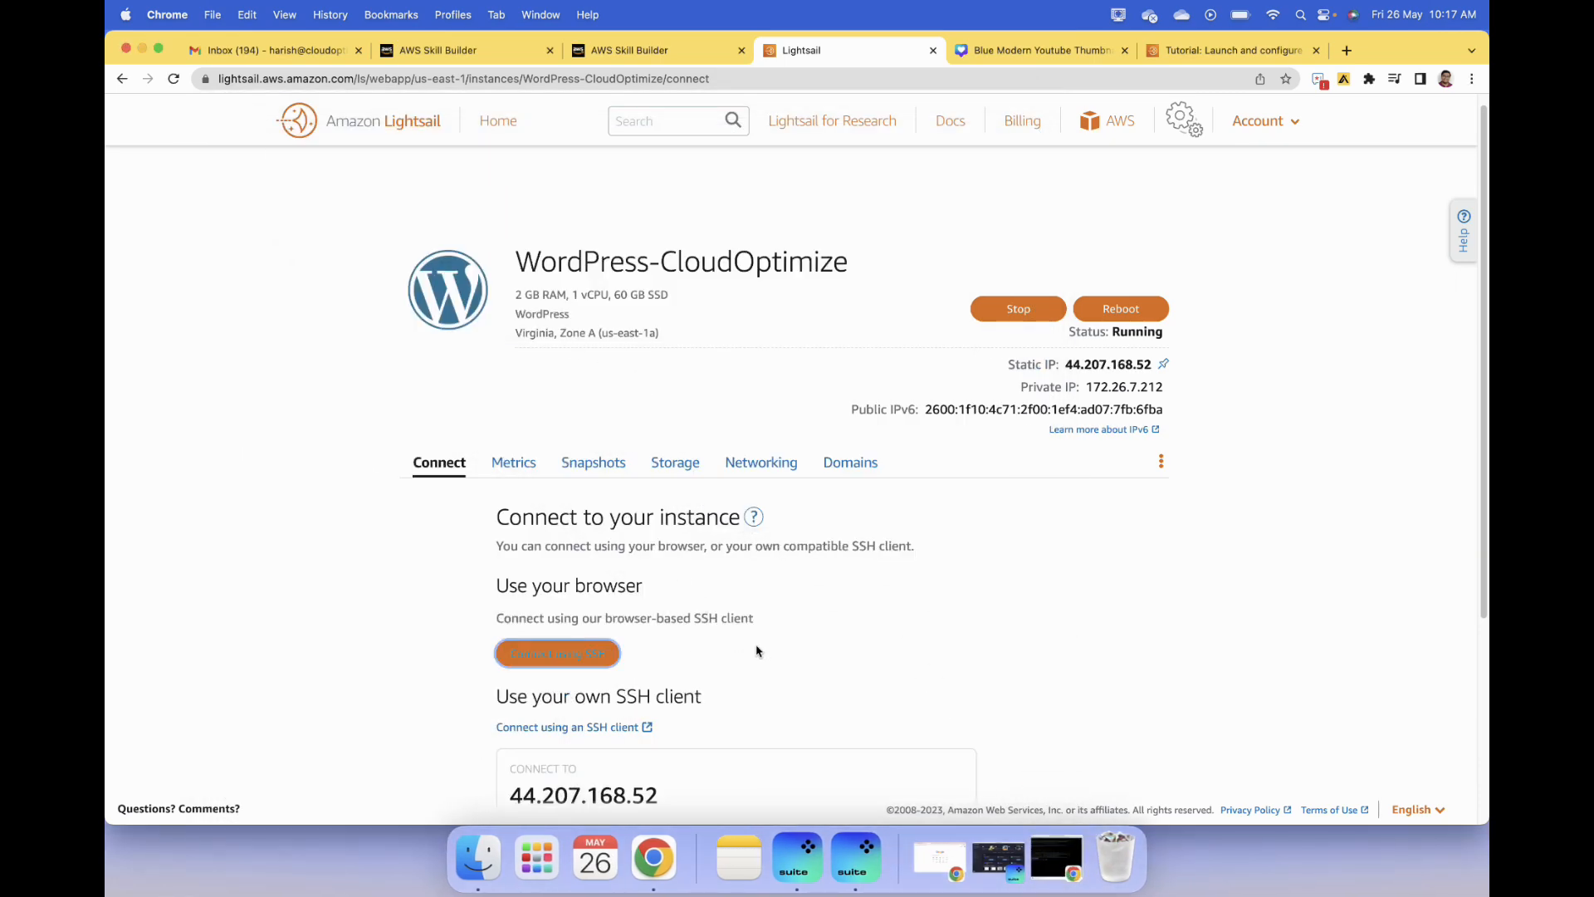
- Close the YouTube thumbnail page and open the WordPress login page at 44.207.168.52/wp-login.php in a new browser tab
scroll(756, 652, "down", 5)
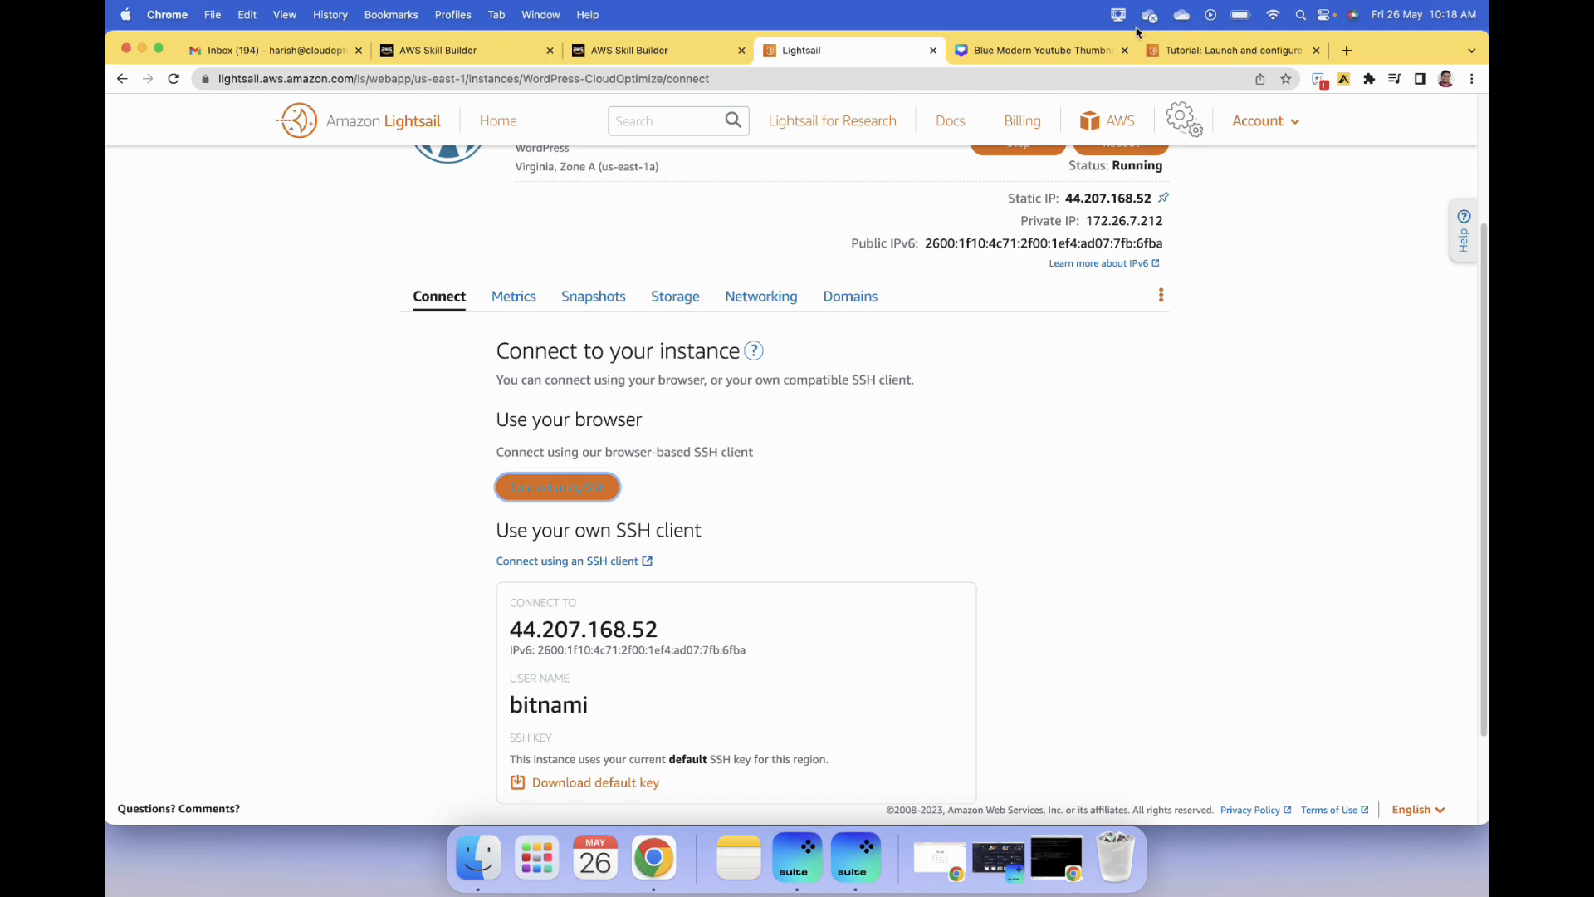
left_click(1127, 50)
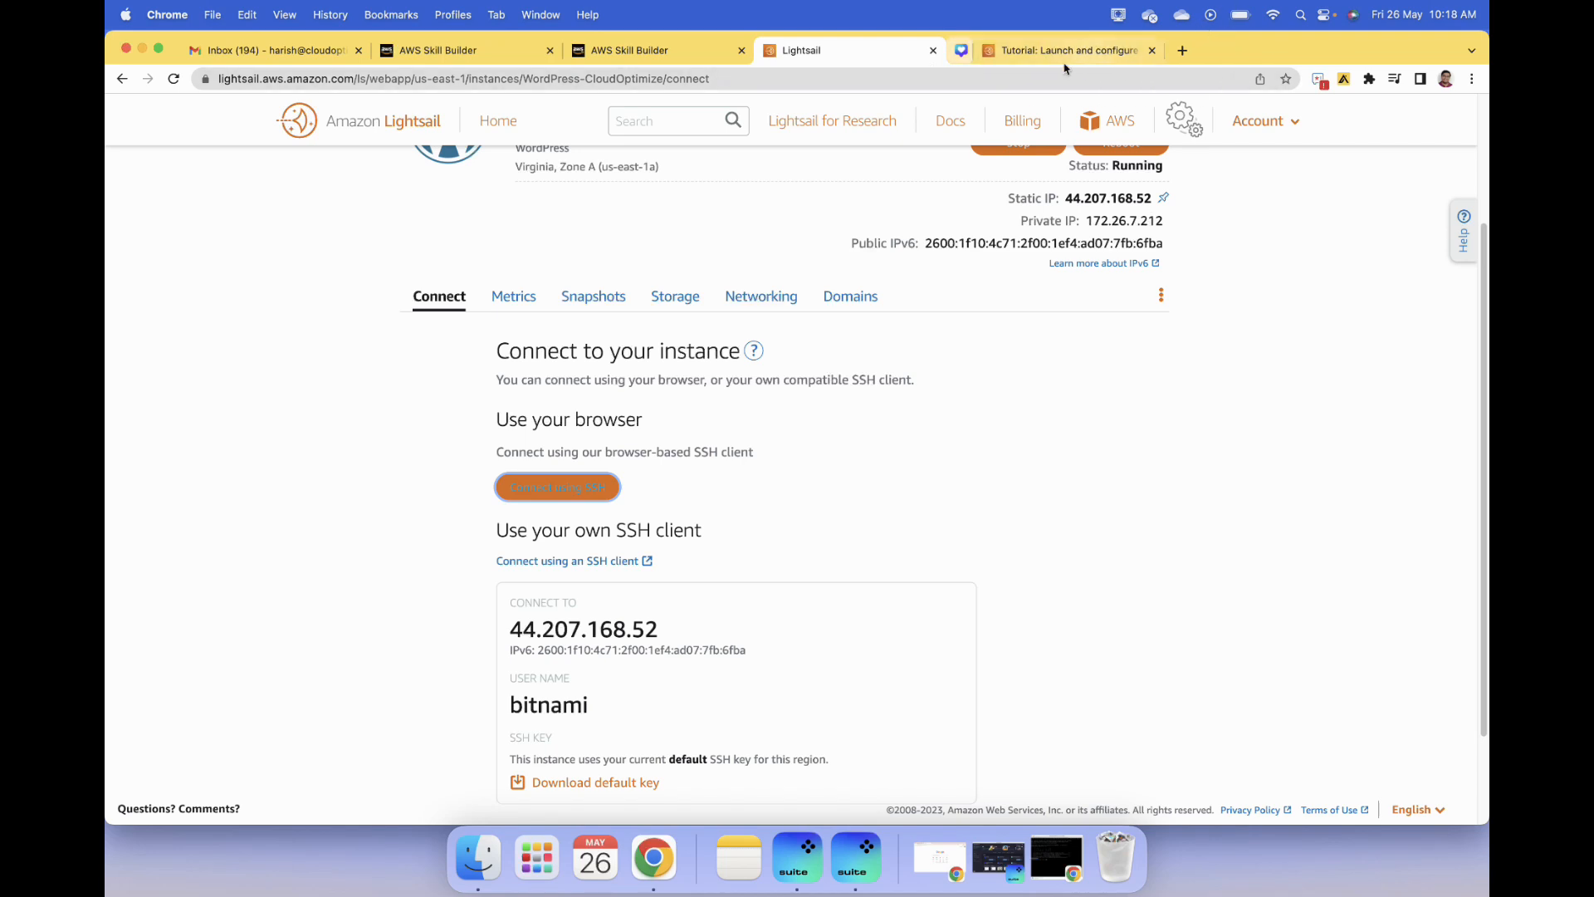
left_click(1152, 50)
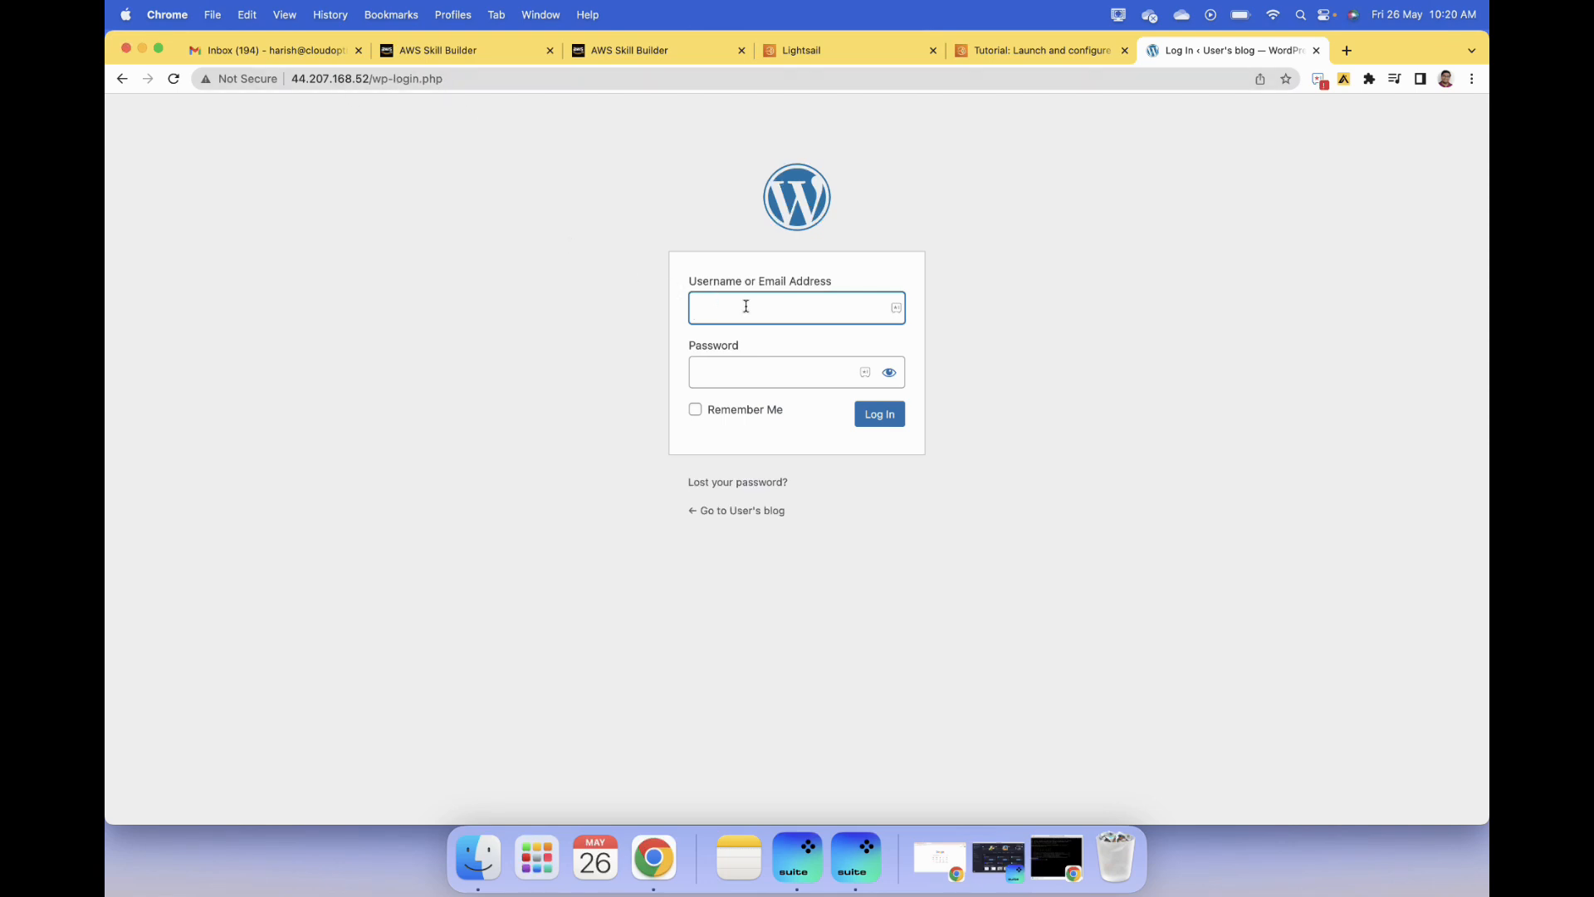
- Log in to WordPress with the username user and the copied application password
type("user")
left_click(767, 358)
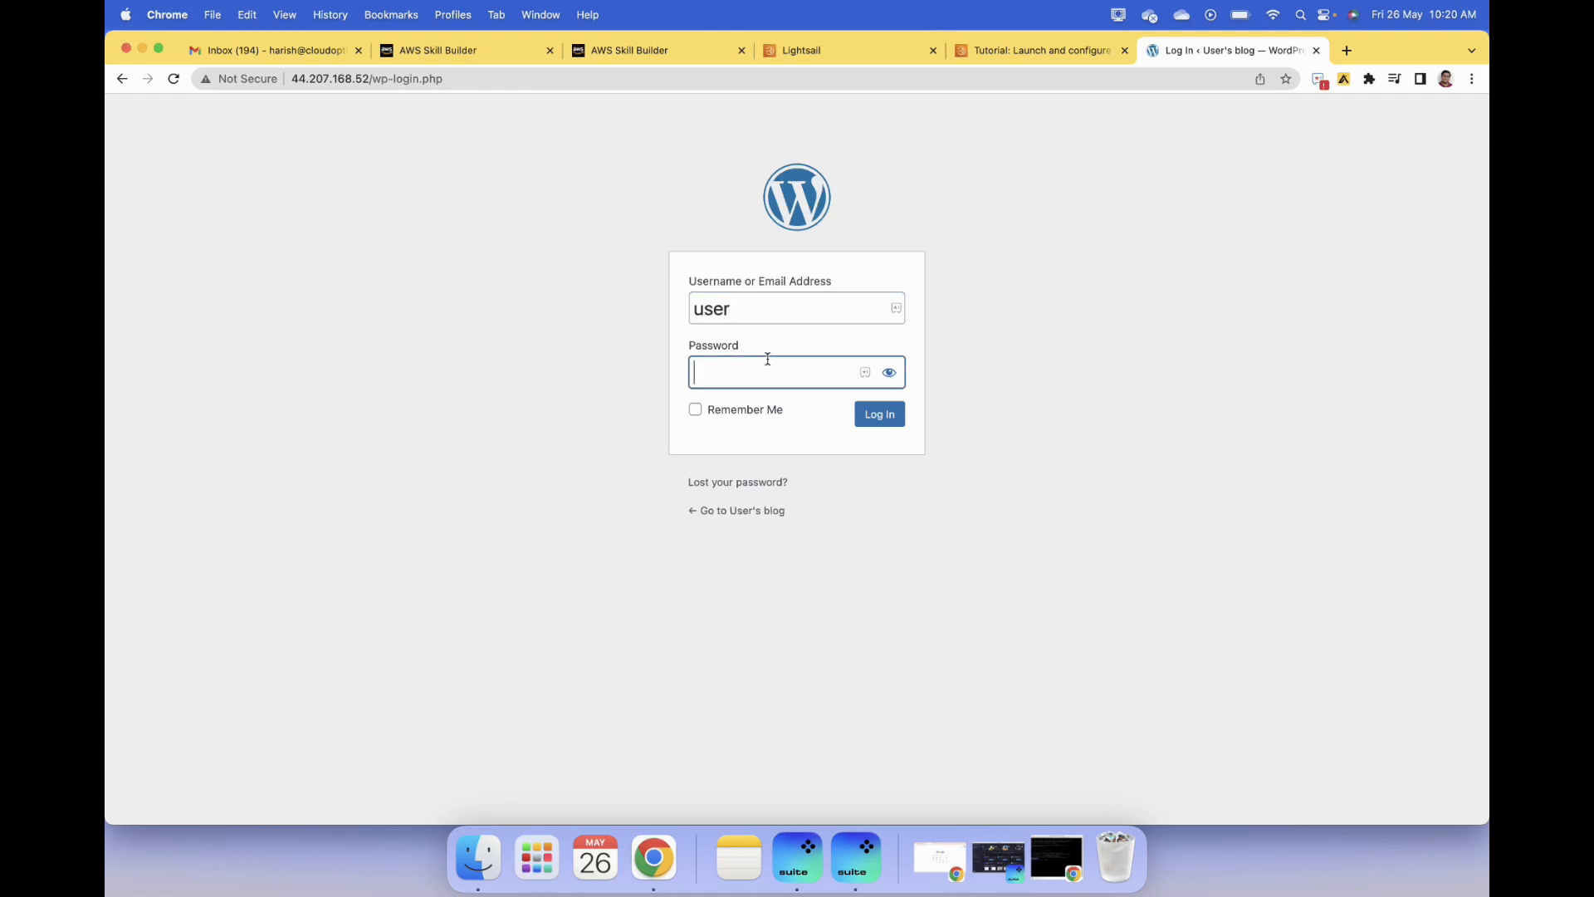
key("super+v")
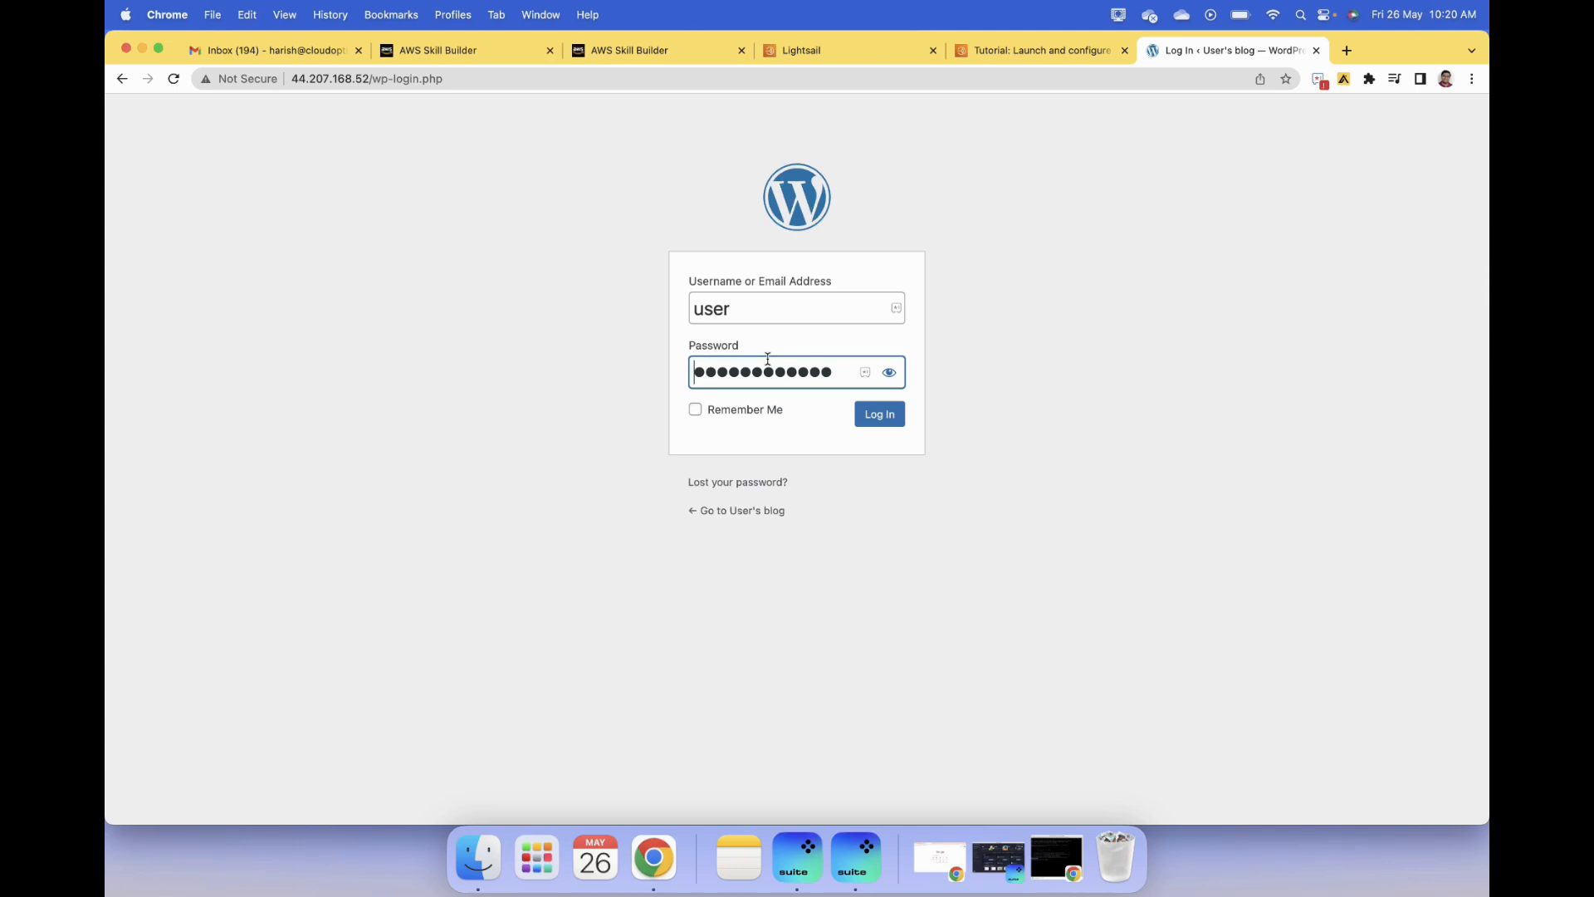
left_click(857, 414)
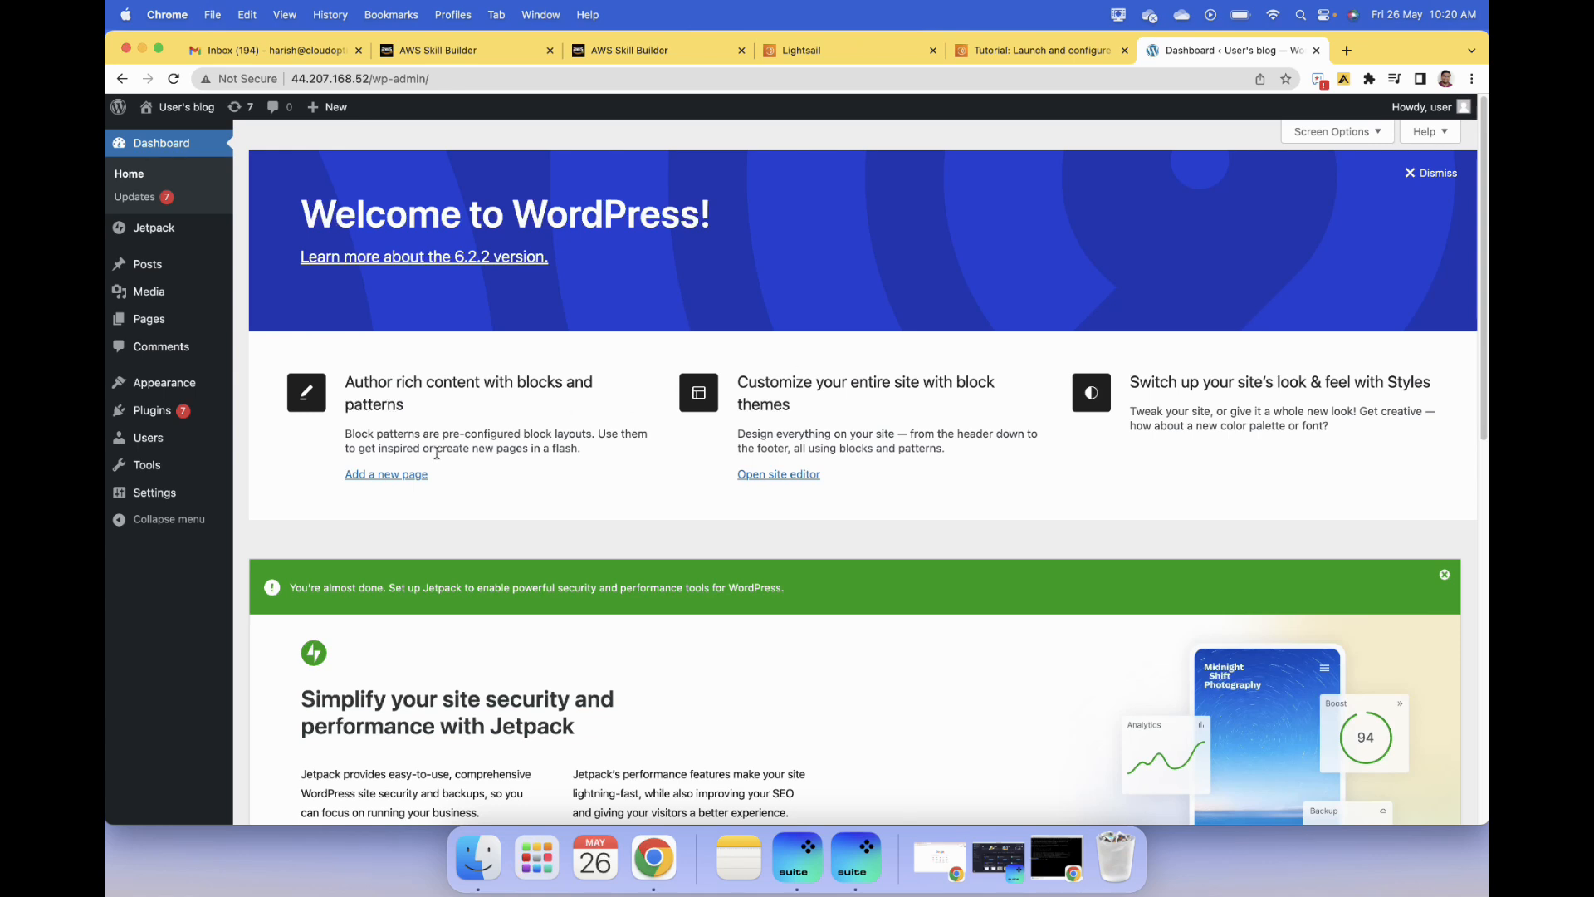
- Open the site's Themes page in the WordPress admin dashboard
mouse_move(154, 491)
mouse_move(217, 384)
left_click(288, 392)
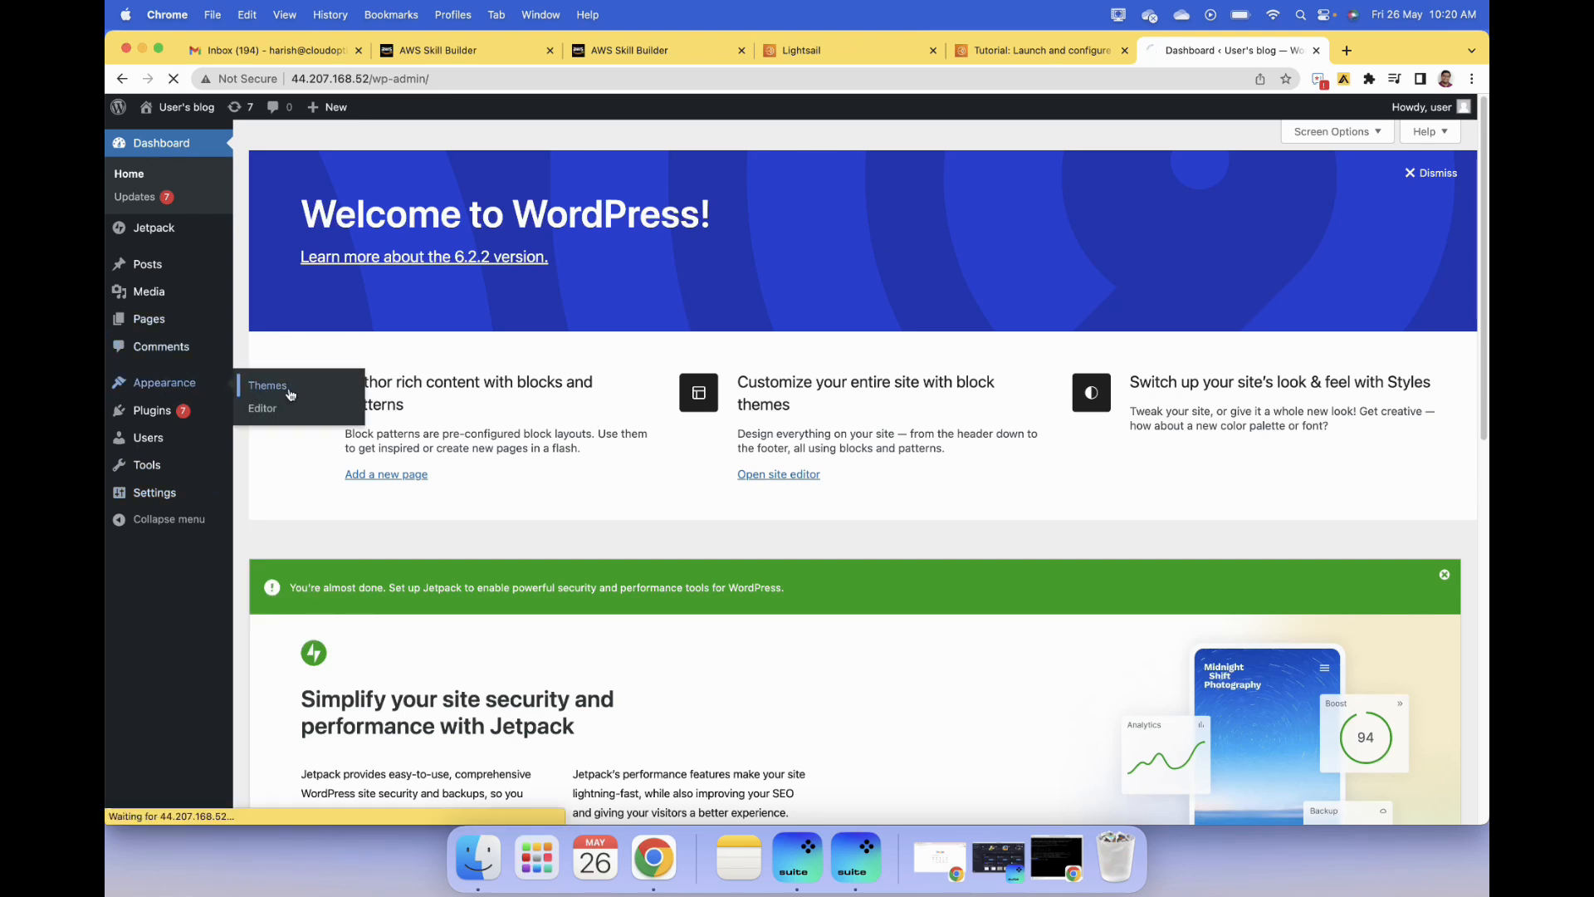